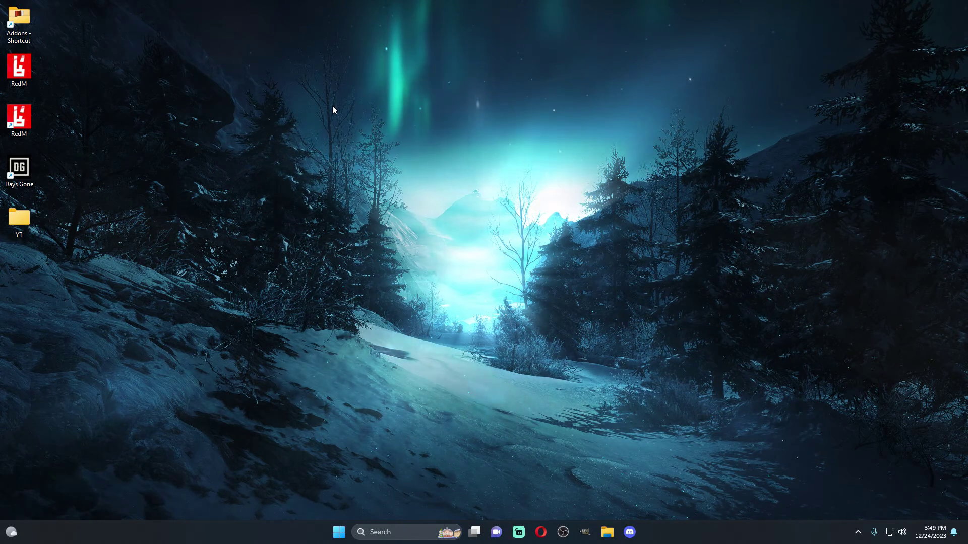
# - Open Drinks.cpp from the Gear folder inside the Vanilla_Dayz_ConfigsOnly archive
pyautogui.doubleClick(25, 20)
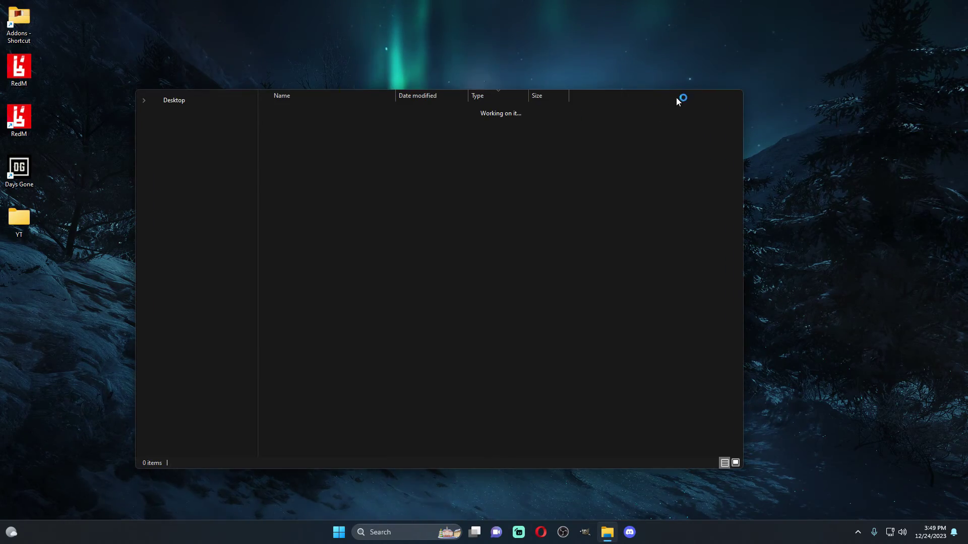
pyautogui.hotkey('alt', 'F4')
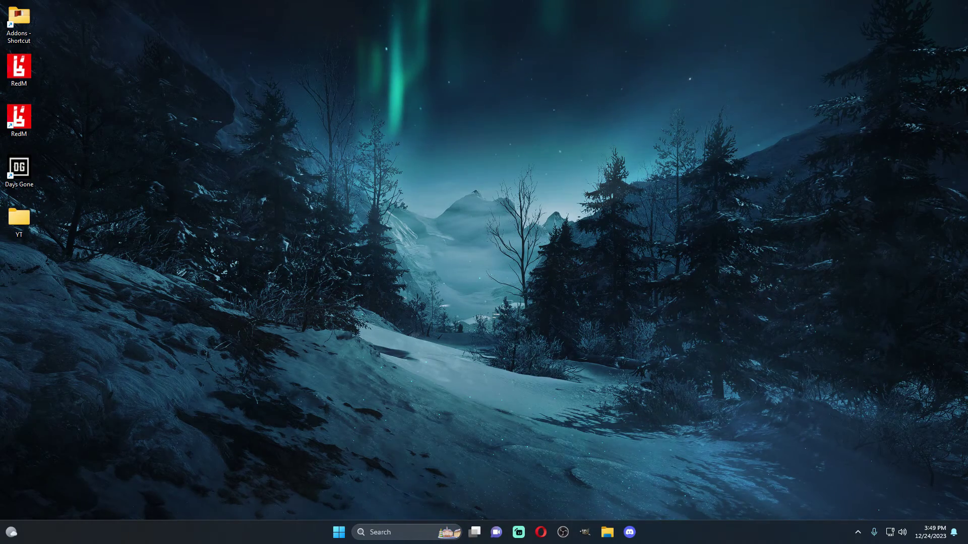
pyautogui.press('super+e')
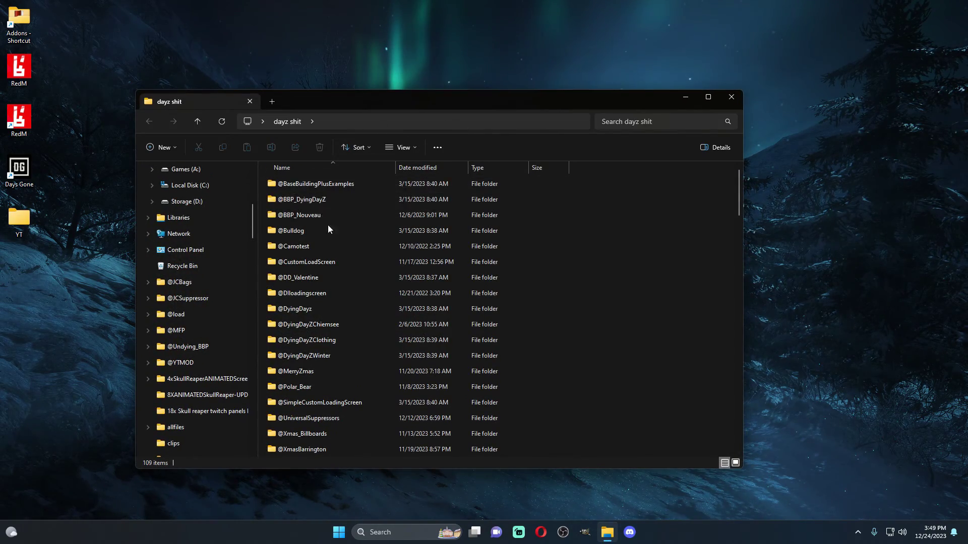
pyautogui.scroll(-20, 352, 313)
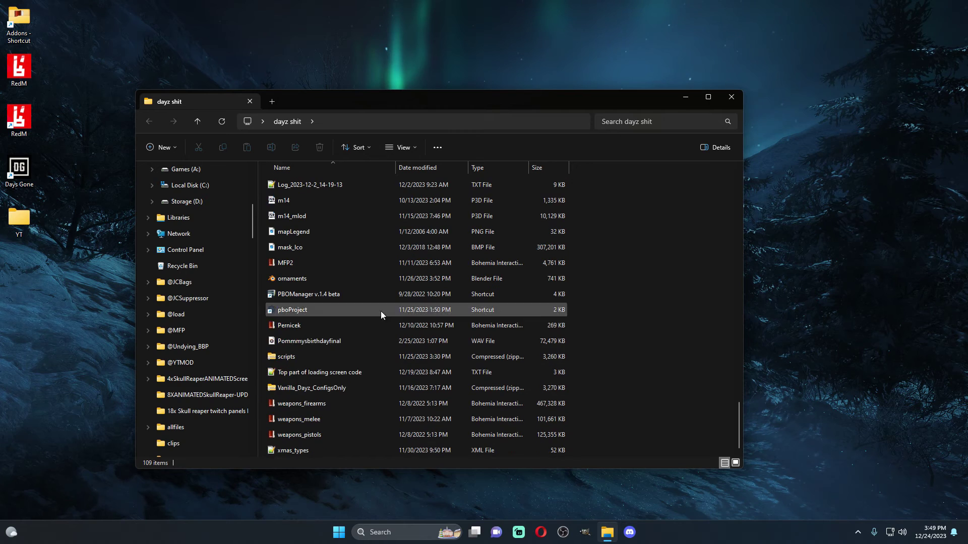
pyautogui.doubleClick(350, 387)
pyautogui.doubleClick(325, 186)
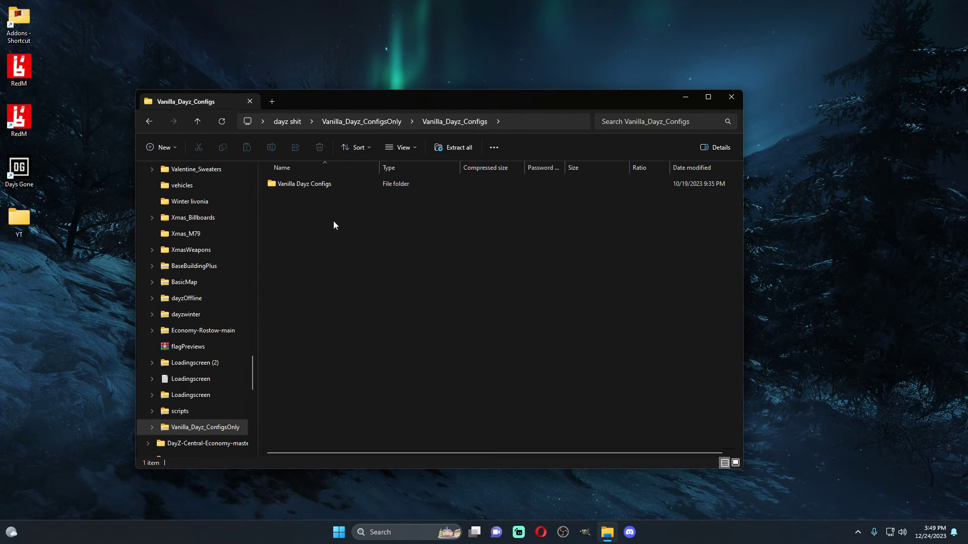
pyautogui.doubleClick(324, 185)
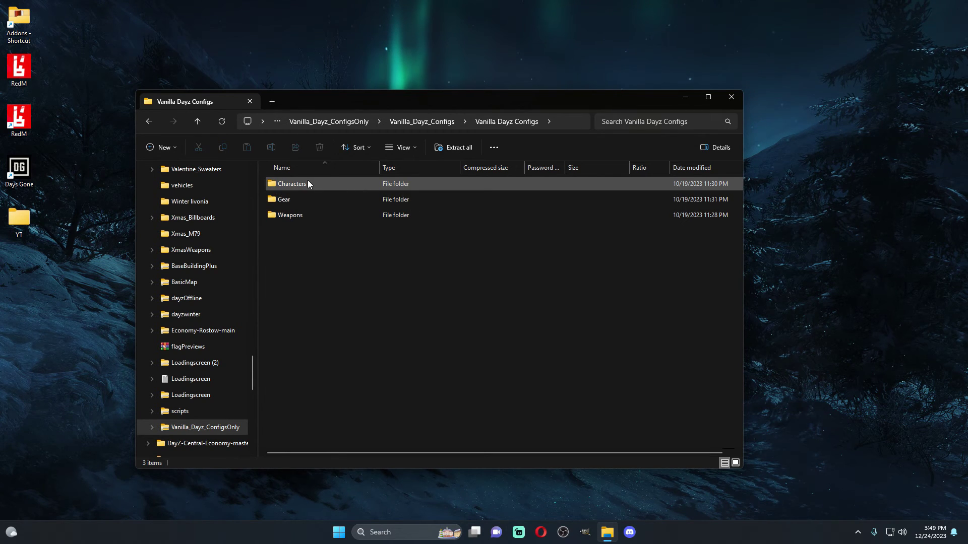
pyautogui.doubleClick(307, 199)
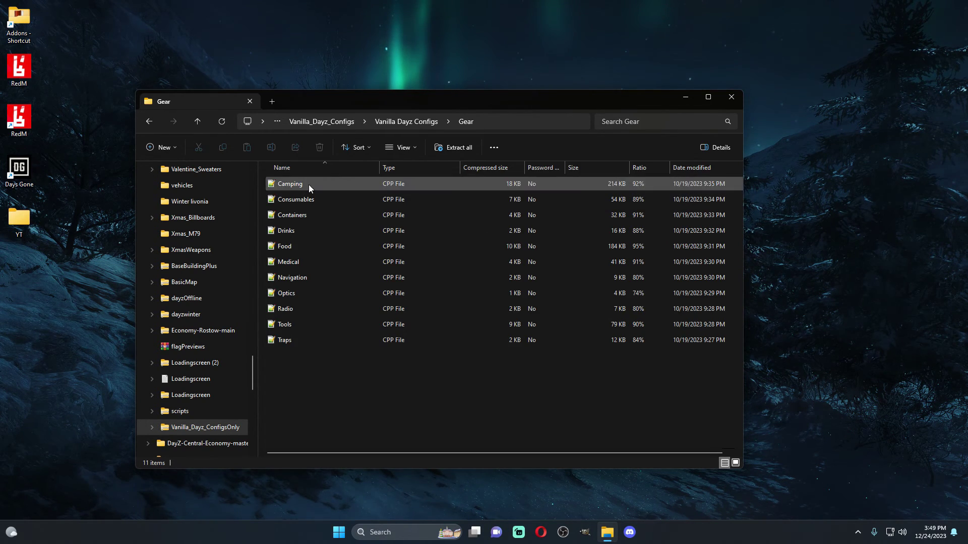
pyautogui.doubleClick(301, 231)
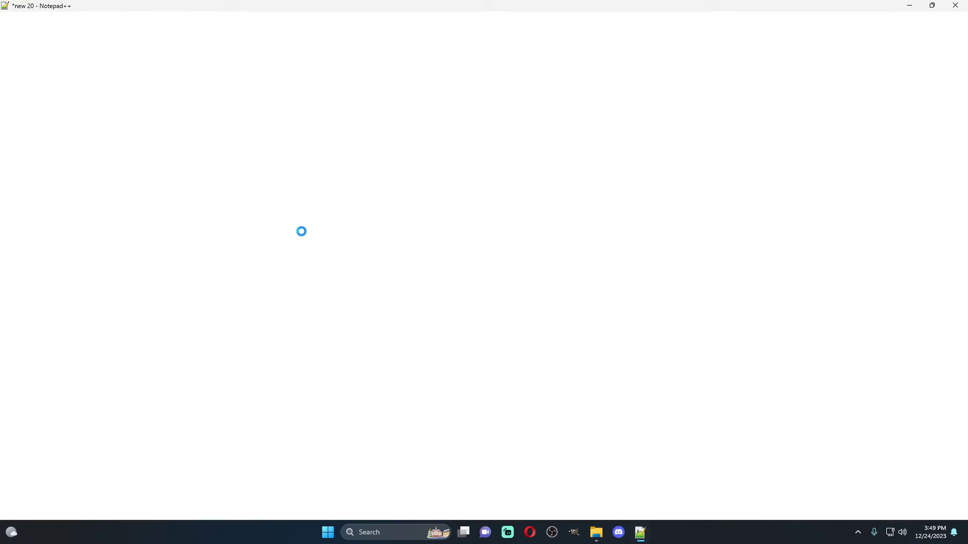
# - Search Drinks.cpp for "vodka" to locate the vodka class
pyautogui.click(347, 183)
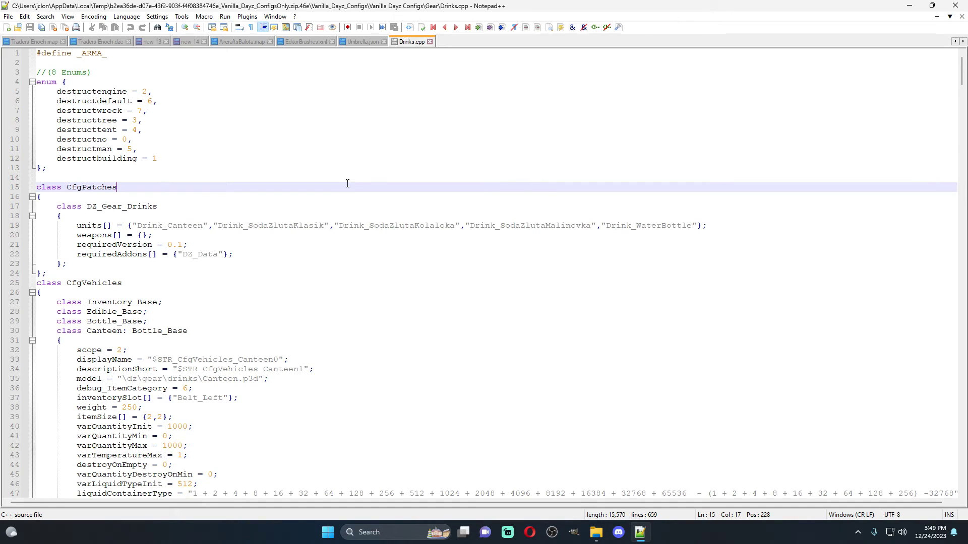
pyautogui.hotkey('ctrl', 'f')
pyautogui.write('vod')
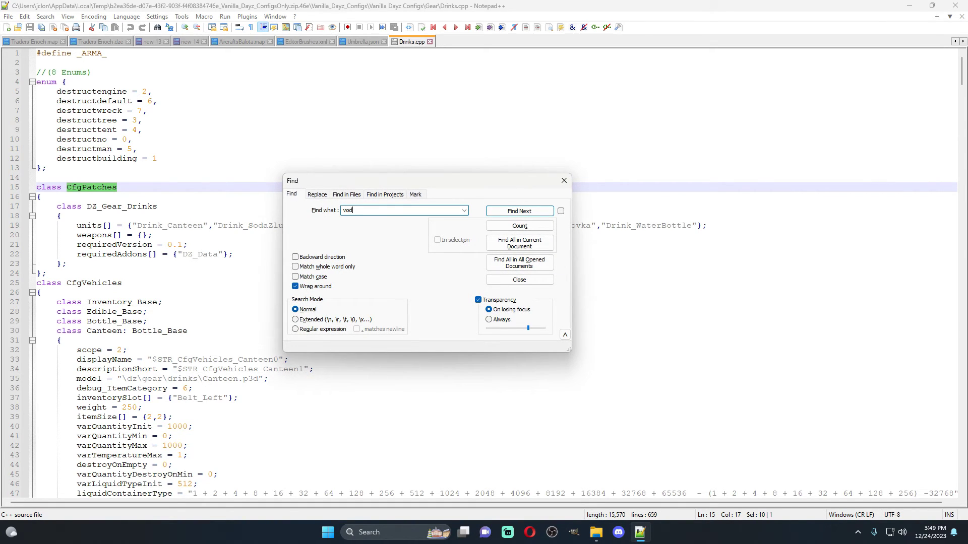
pyautogui.write('ka')
pyautogui.press('Return')
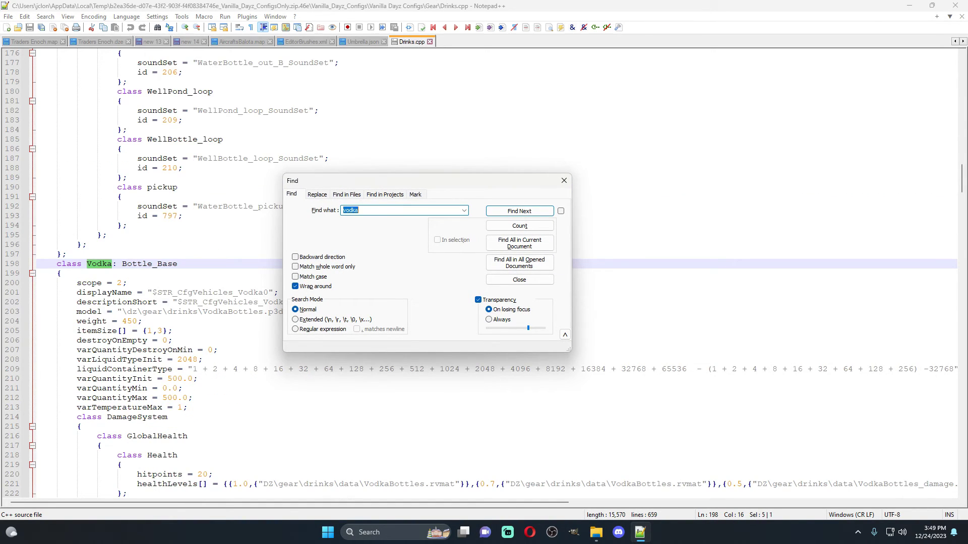
pyautogui.click(569, 186)
# - Highlight the parent class Bottle_Base and the class name Vodka in the vodka class declaration
pyautogui.scroll(-3, 127, 170)
pyautogui.moveTo(123, 177); pyautogui.dragTo(182, 180)
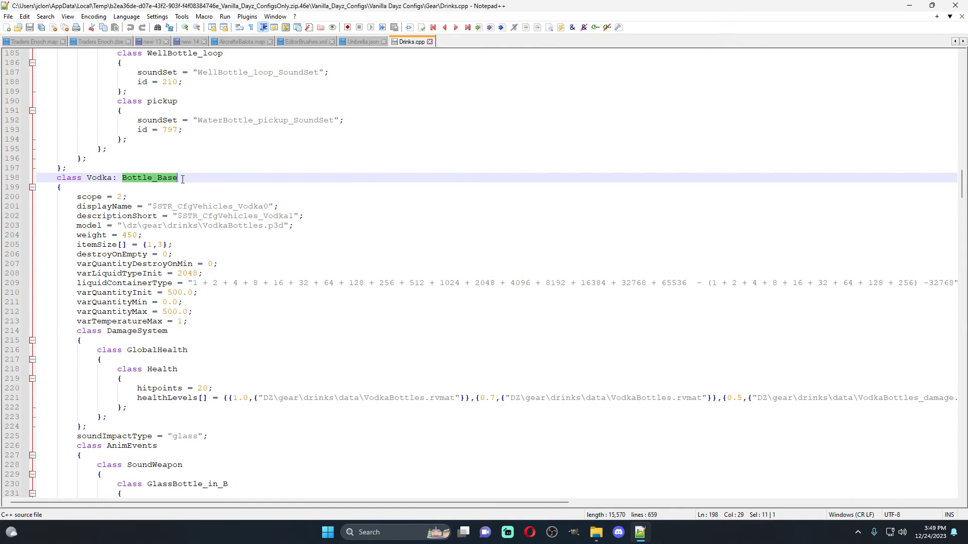
pyautogui.scroll(3, 184, 179)
pyautogui.moveTo(118, 264); pyautogui.dragTo(177, 264)
pyautogui.click(126, 283)
pyautogui.moveTo(86, 264); pyautogui.dragTo(111, 263)
# - Examine the Vodka class from its model line and quantity values down to its closing bracket
pyautogui.scroll(-2, 271, 291)
pyautogui.scroll(-2, 270, 290)
pyautogui.click(169, 311)
pyautogui.scroll(-3, 169, 303)
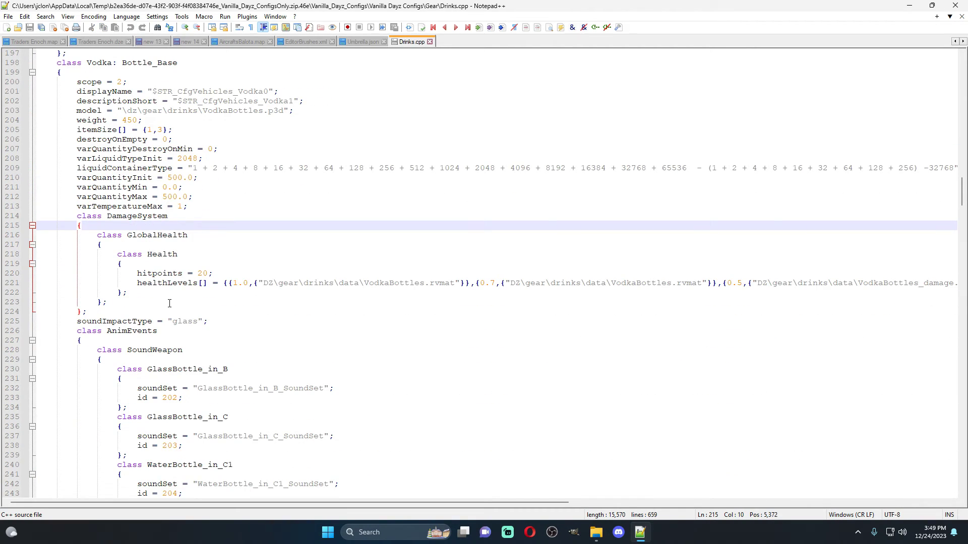
pyautogui.moveTo(78, 110); pyautogui.dragTo(294, 111)
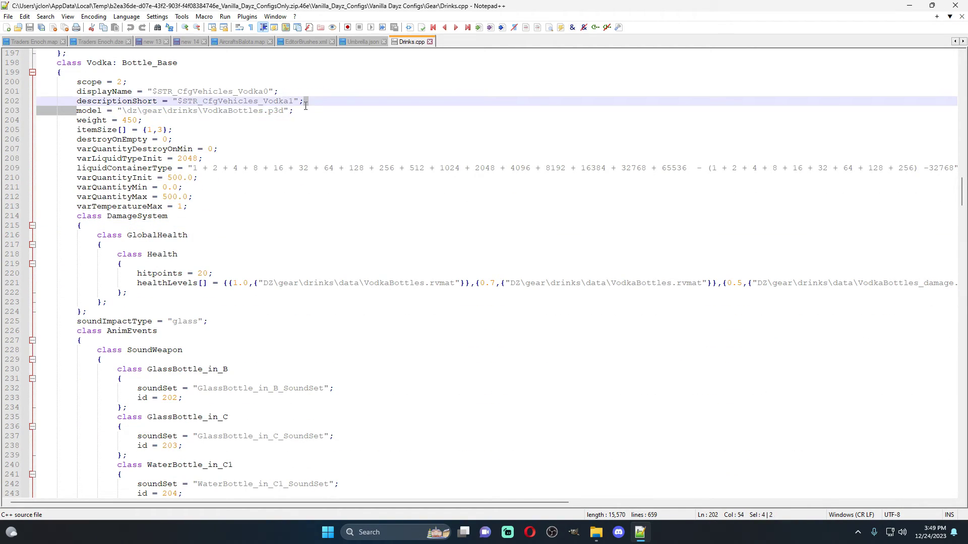
pyautogui.click(199, 177)
pyautogui.scroll(-4, 267, 224)
pyautogui.scroll(-9, 267, 223)
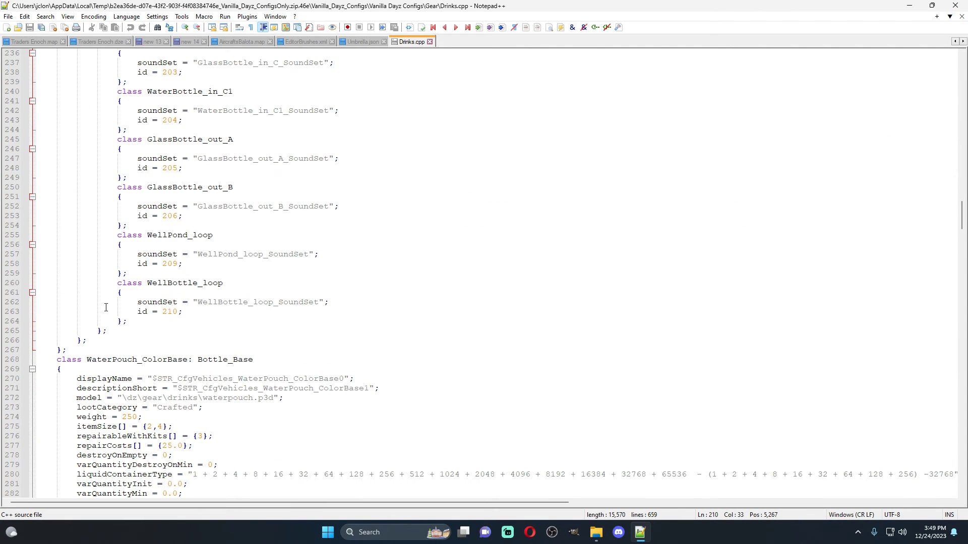
pyautogui.scroll(9, 95, 339)
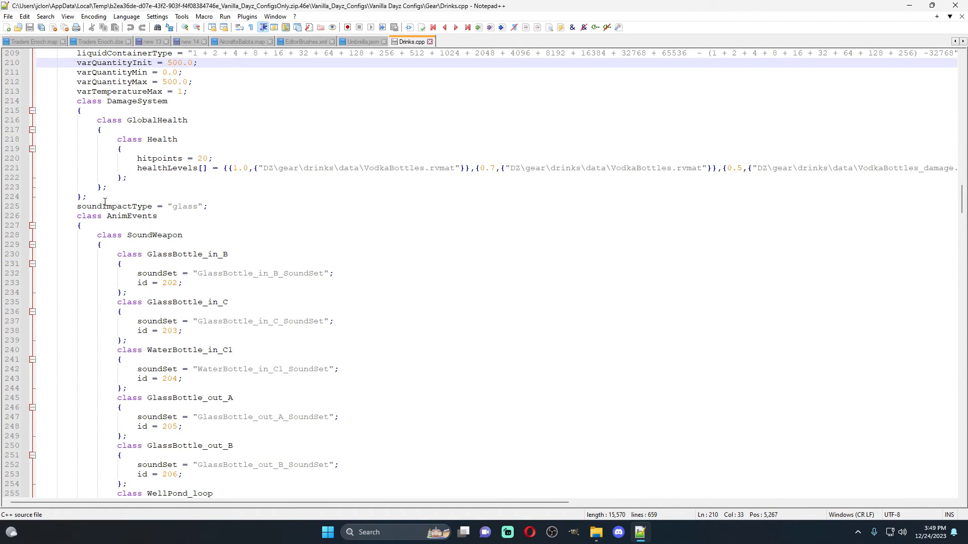
pyautogui.scroll(5, 97, 202)
pyautogui.click(270, 239)
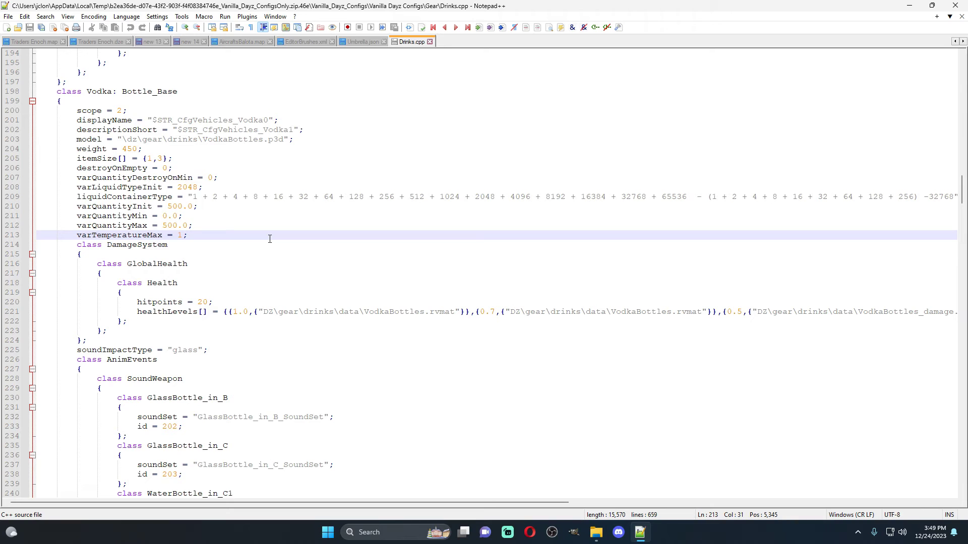
# - Search Drinks.cpp for "soda" to locate the soda can base class
pyautogui.hotkey('ctrl', 'f')
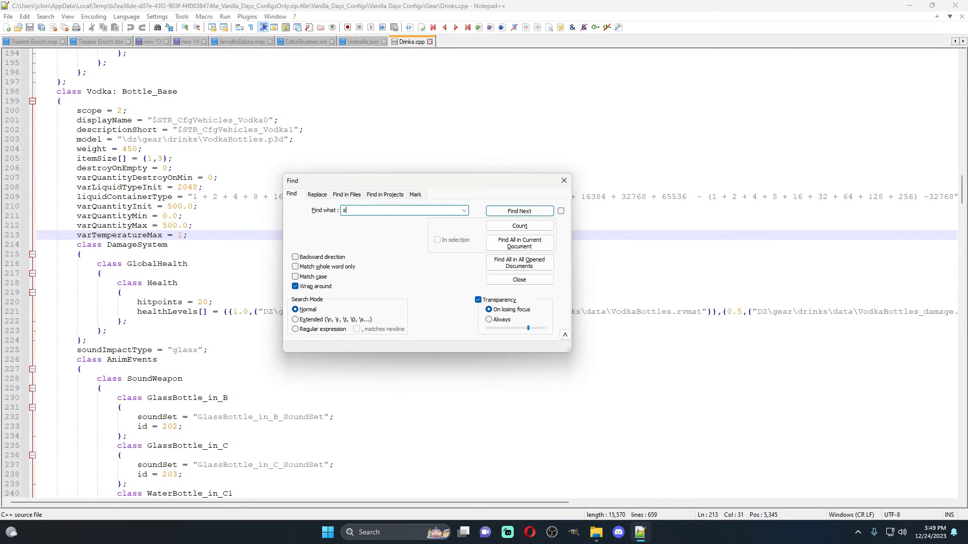
pyautogui.press('Return')
pyautogui.click(325, 398)
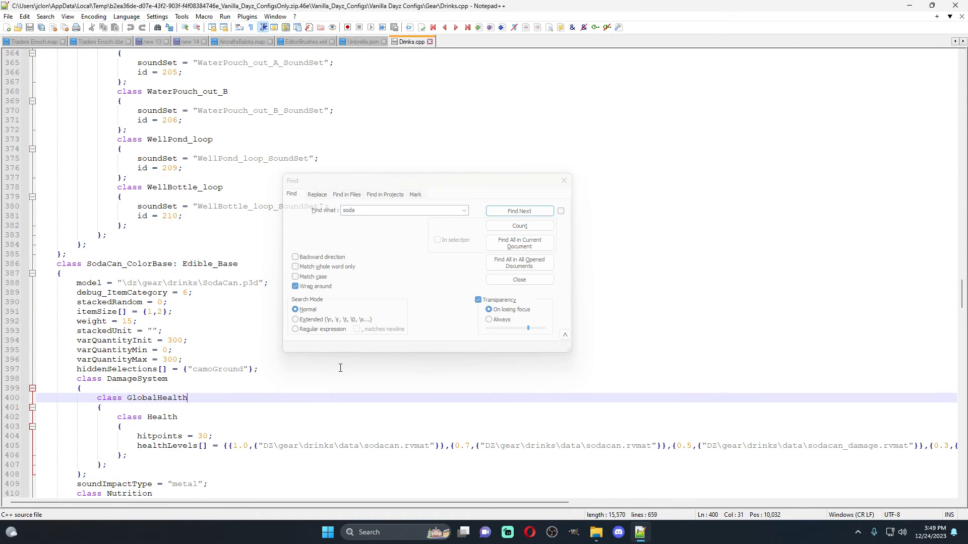
pyautogui.scroll(-3, 325, 397)
pyautogui.click(565, 181)
# - Examine the soda can classes and highlight the hiddenSelectionsTextures line of SodaCan_Pipsi
pyautogui.scroll(-2, 335, 293)
pyautogui.scroll(-1, 336, 293)
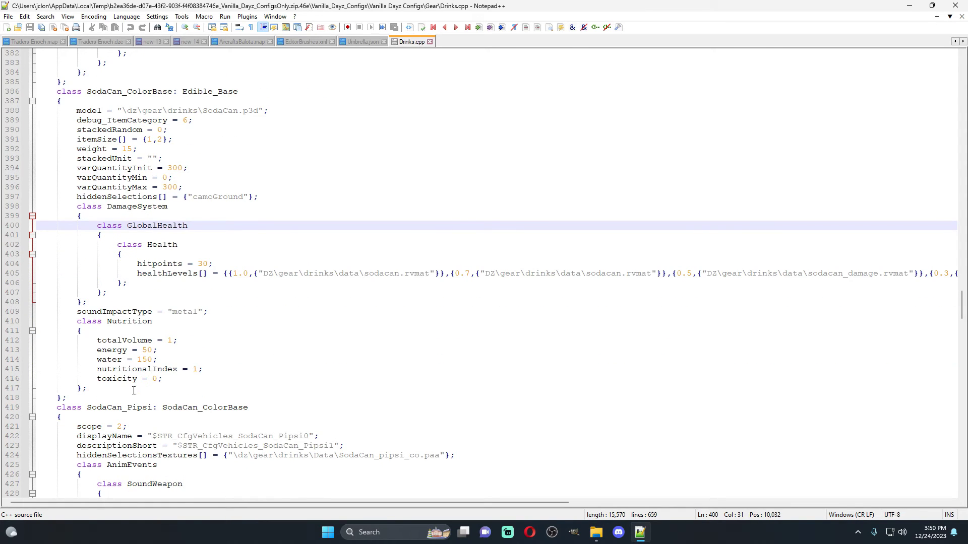
pyautogui.scroll(-5, 108, 188)
pyautogui.moveTo(455, 313); pyautogui.dragTo(104, 314)
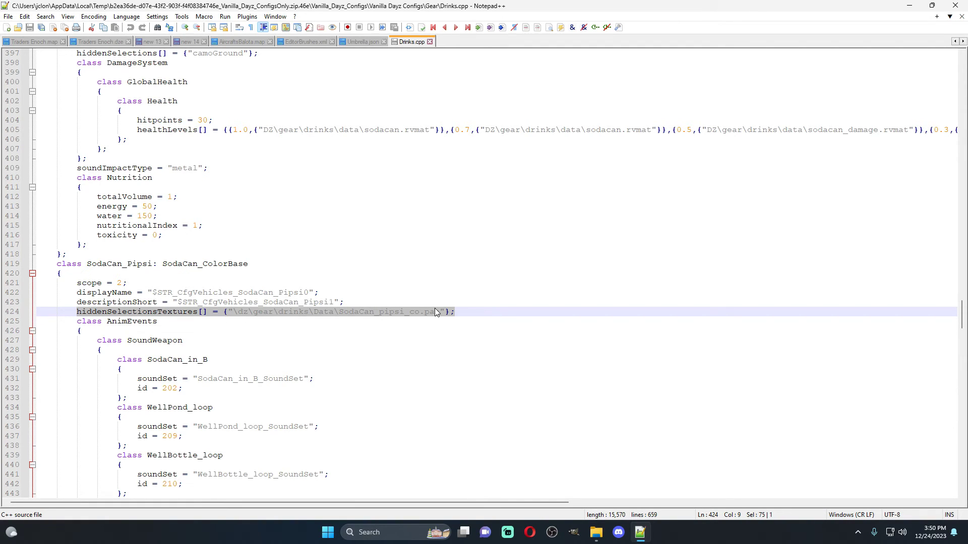
pyautogui.scroll(9, 386, 331)
pyautogui.click(369, 360)
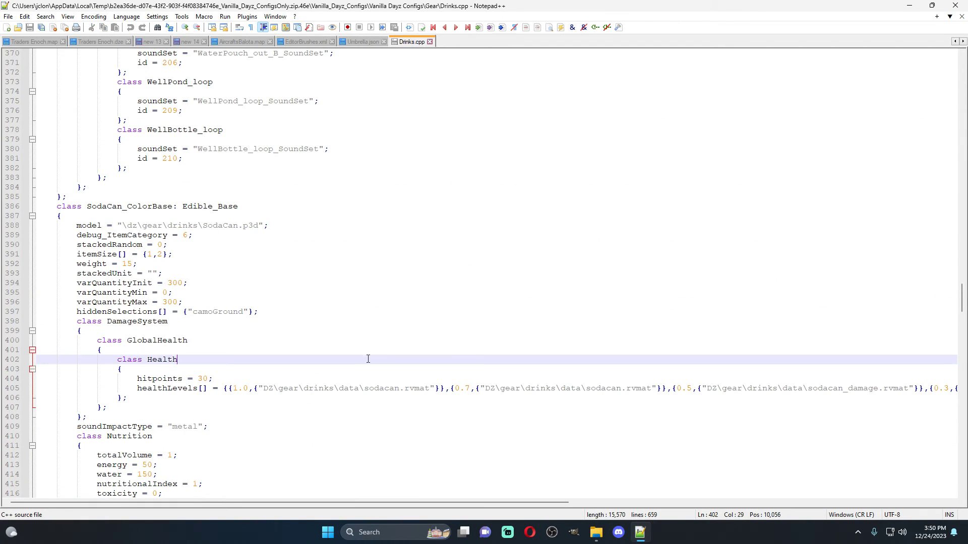
# - Search for "vodka" again and check the Vodka class for hidden selection entries
pyautogui.scroll(6, 282, 287)
pyautogui.scroll(5, 281, 286)
pyautogui.click(402, 343)
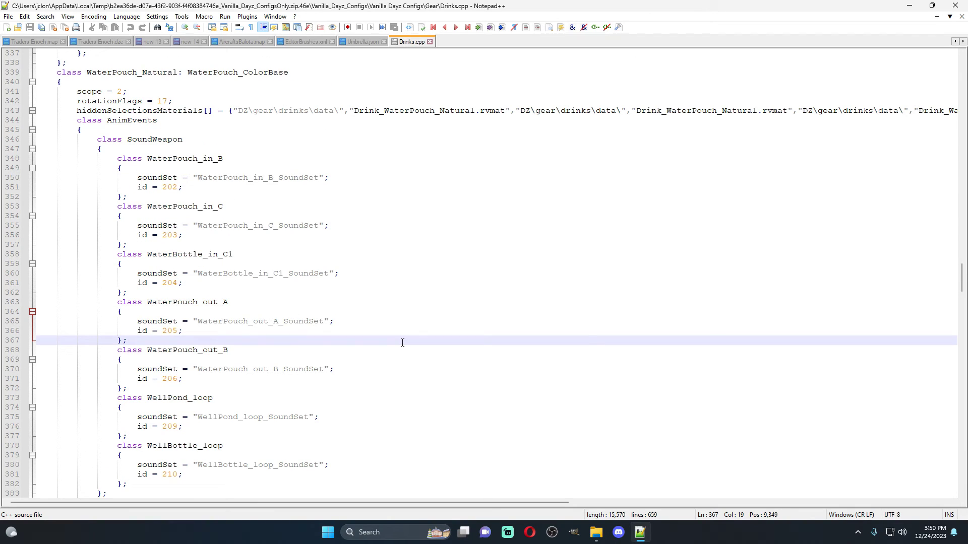
pyautogui.hotkey('ctrl', 'f')
pyautogui.write('vod')
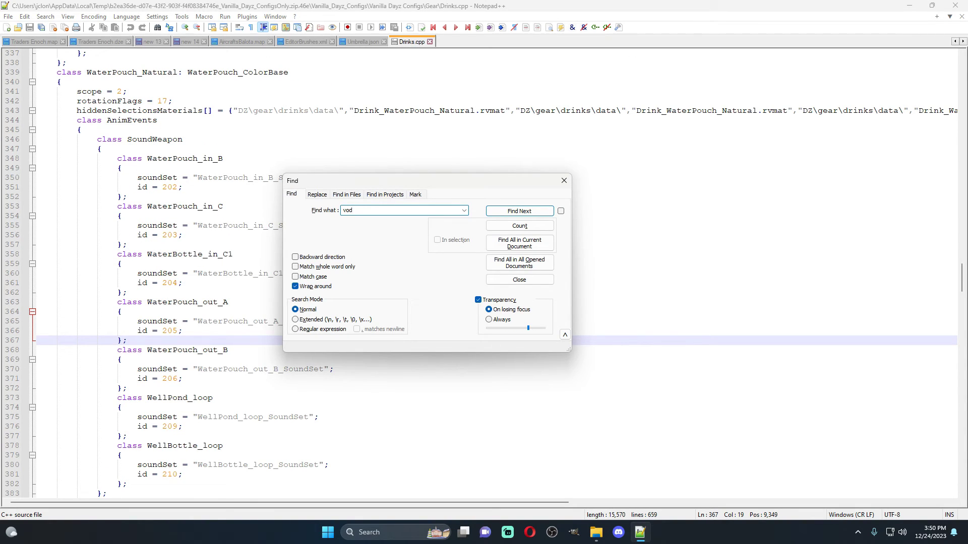
pyautogui.write('ka')
pyautogui.press('Return')
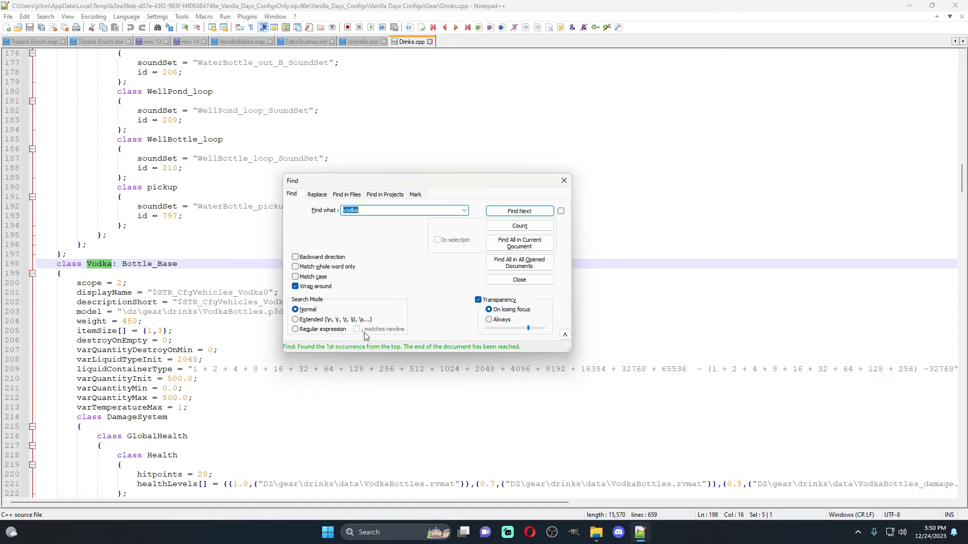
pyautogui.click(230, 396)
pyautogui.scroll(-3, 216, 373)
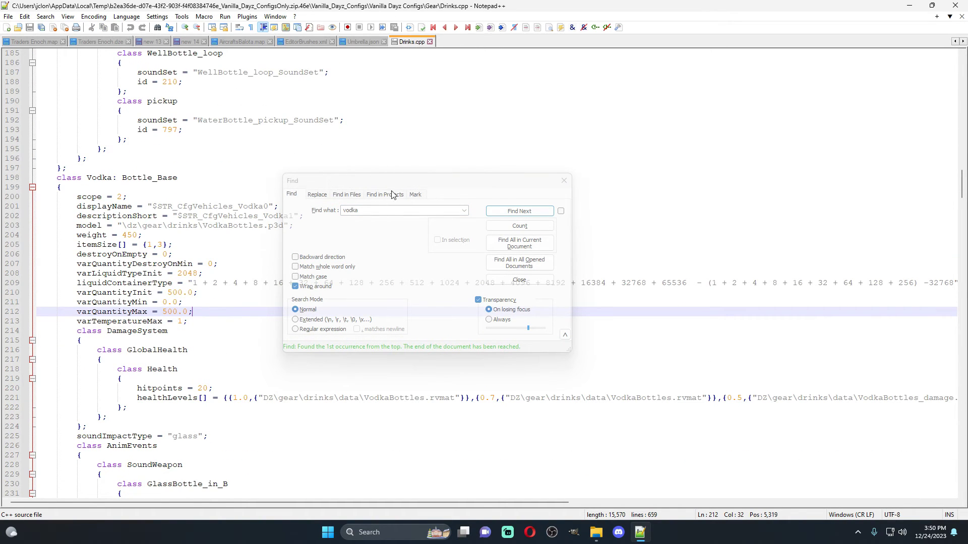
pyautogui.click(565, 183)
pyautogui.scroll(-4, 207, 217)
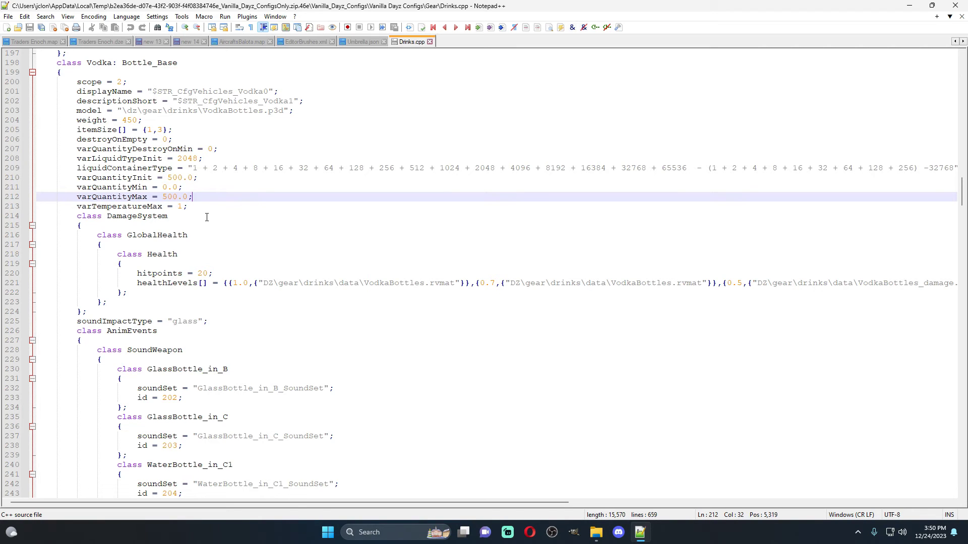
pyautogui.scroll(2, 209, 215)
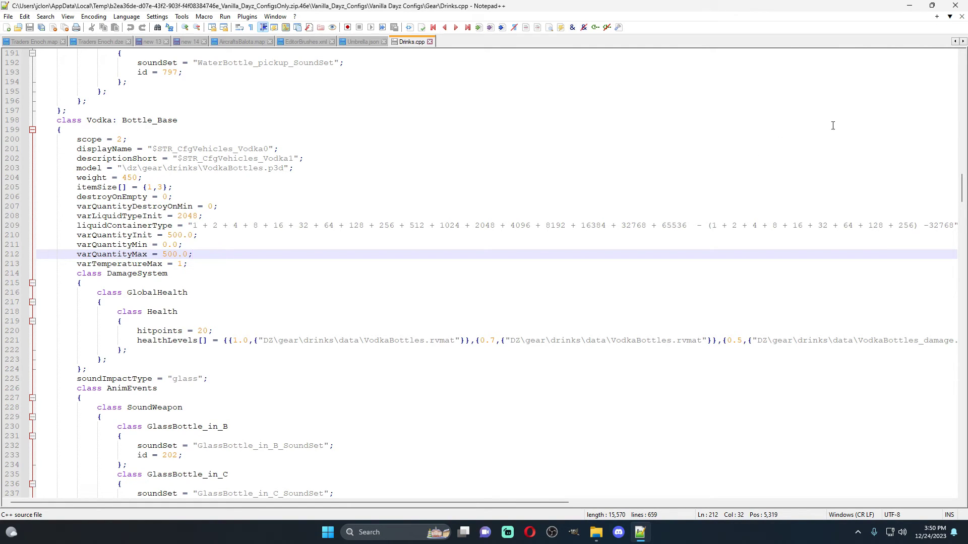
# - Minimize the open windows and open gear_drinks from the desktop's DayZ Addons shortcut in PBO Manager, with its contents expanded
pyautogui.click(909, 7)
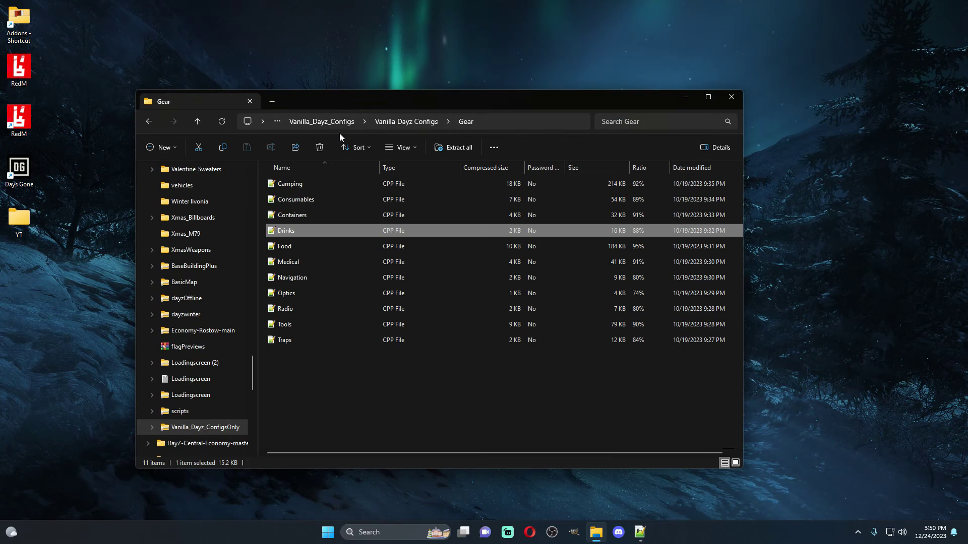
pyautogui.click(689, 97)
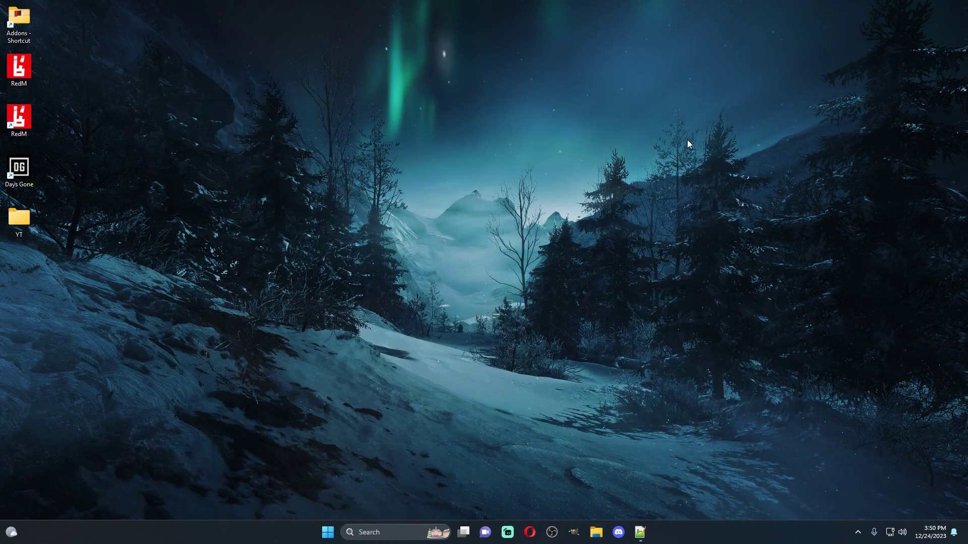
pyautogui.doubleClick(20, 20)
pyautogui.scroll(-9, 303, 262)
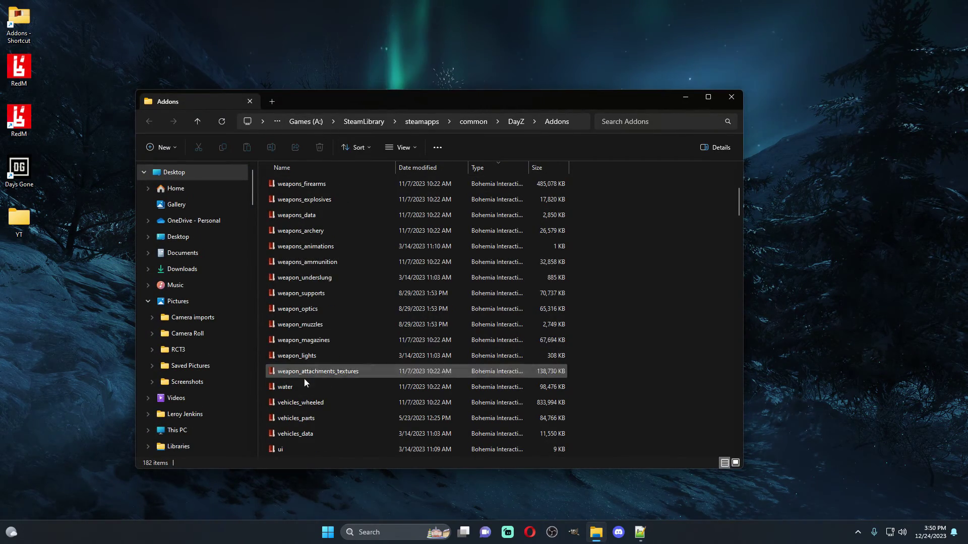
pyautogui.scroll(3, 331, 302)
pyautogui.scroll(-12, 326, 252)
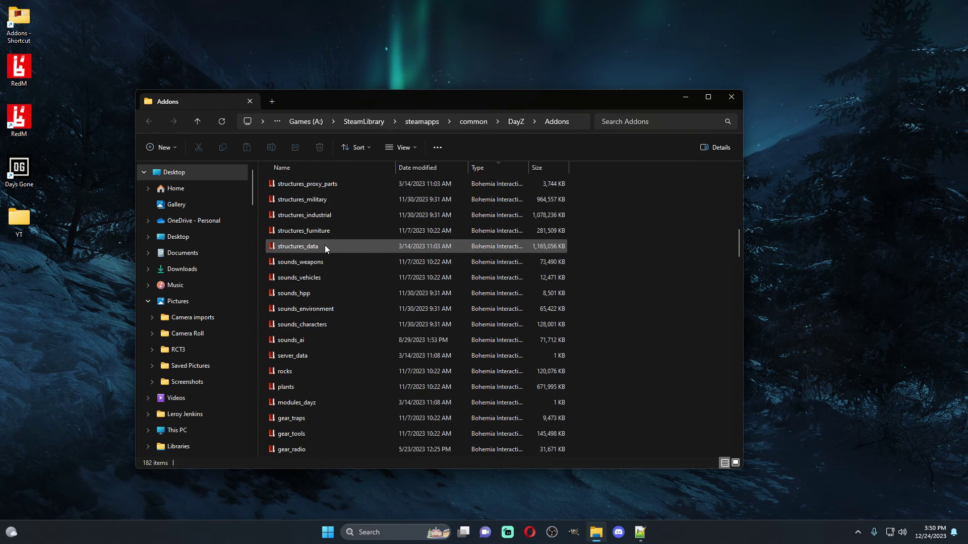
pyautogui.scroll(1, 320, 352)
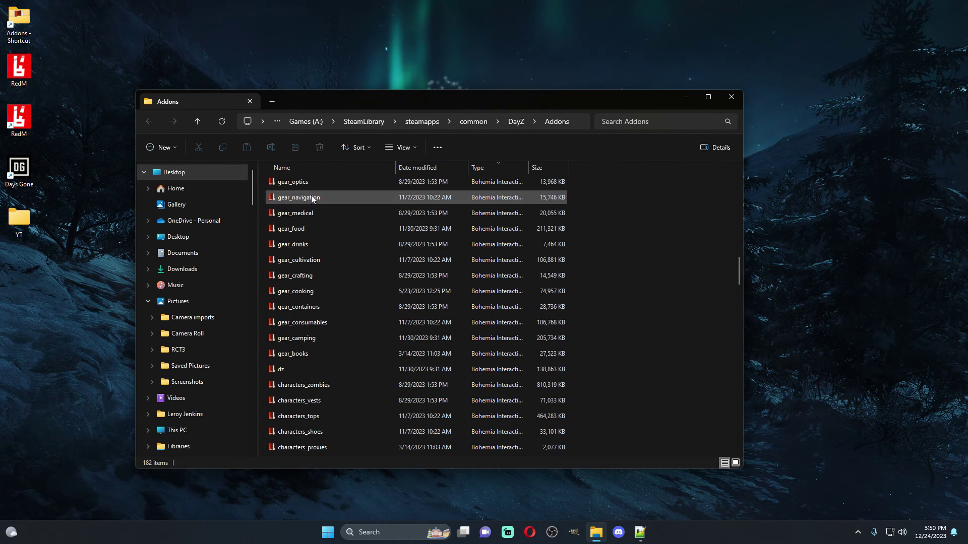
pyautogui.doubleClick(316, 245)
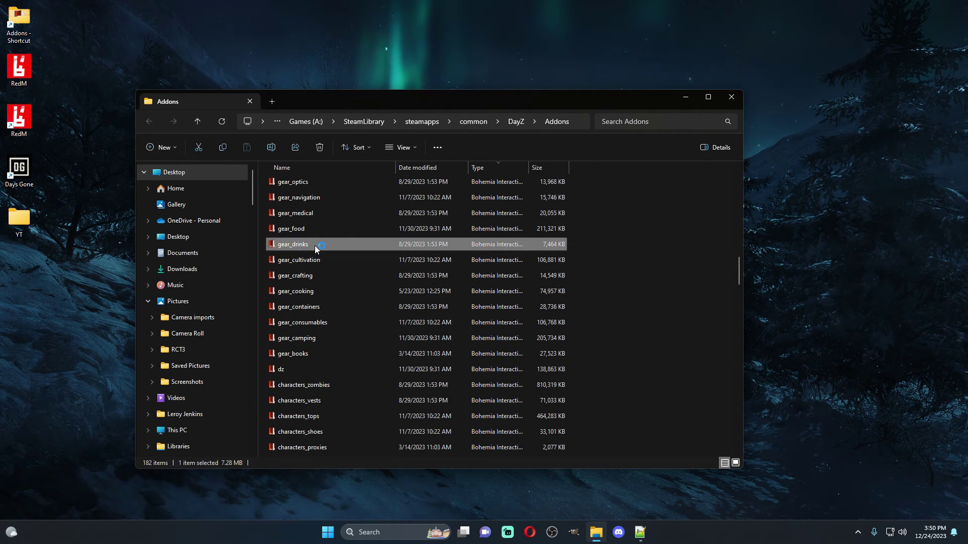
pyautogui.click(104, 109)
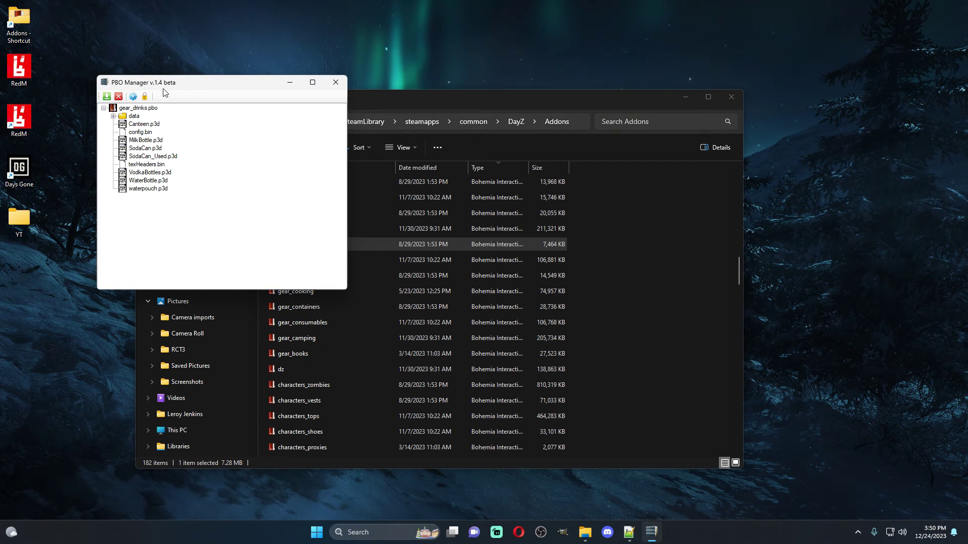
# - Extract VodkaBottles.p3d from gear_drinks.pbo to the desktop and move it into the YT folder
pyautogui.moveTo(201, 86); pyautogui.dragTo(217, 80)
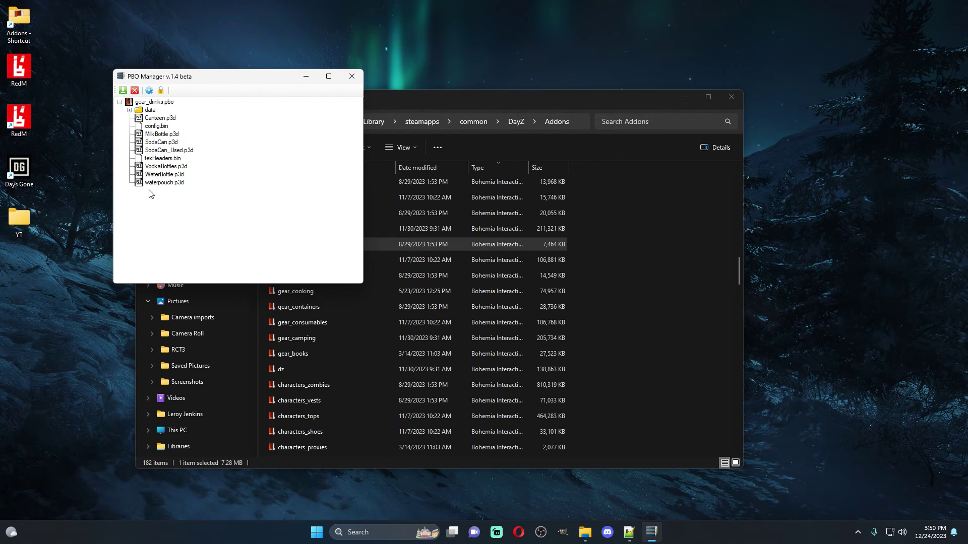
pyautogui.click(156, 167)
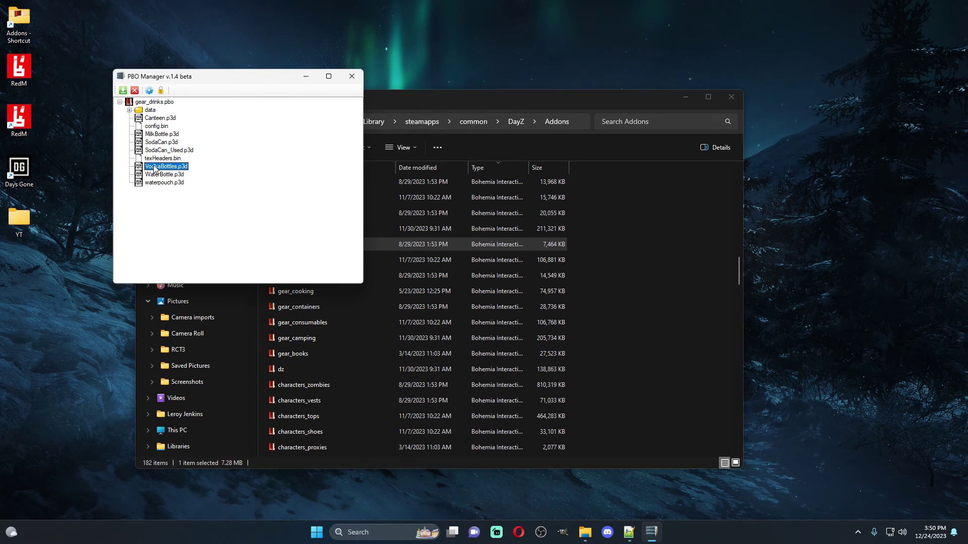
pyautogui.moveTo(155, 167); pyautogui.dragTo(44, 365, button='right')
pyautogui.click(76, 383)
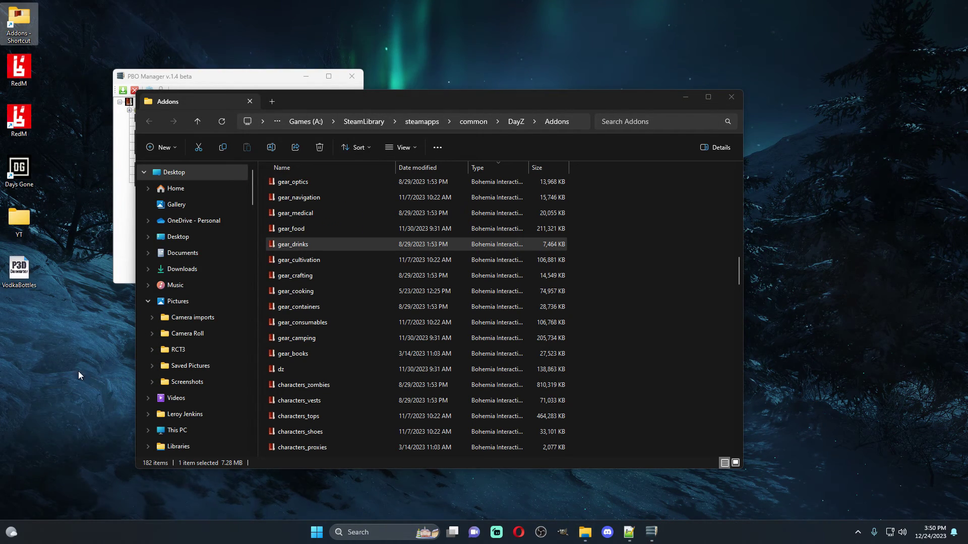
pyautogui.moveTo(27, 275); pyautogui.dragTo(22, 235)
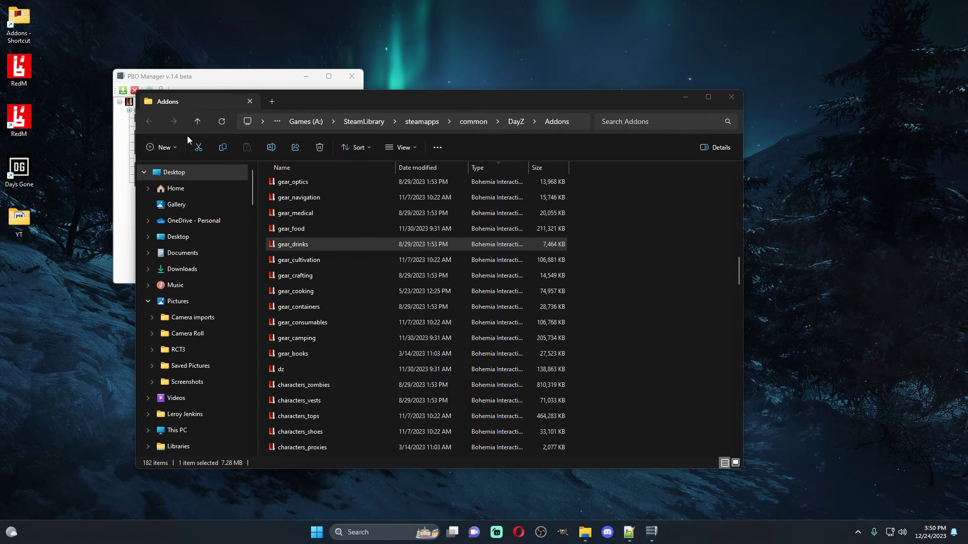
# - Copy vodkabottles_ca.paa from the PBO's data folder into the desktop YT folder, and close the Addons and PBO Manager windows
pyautogui.click(126, 108)
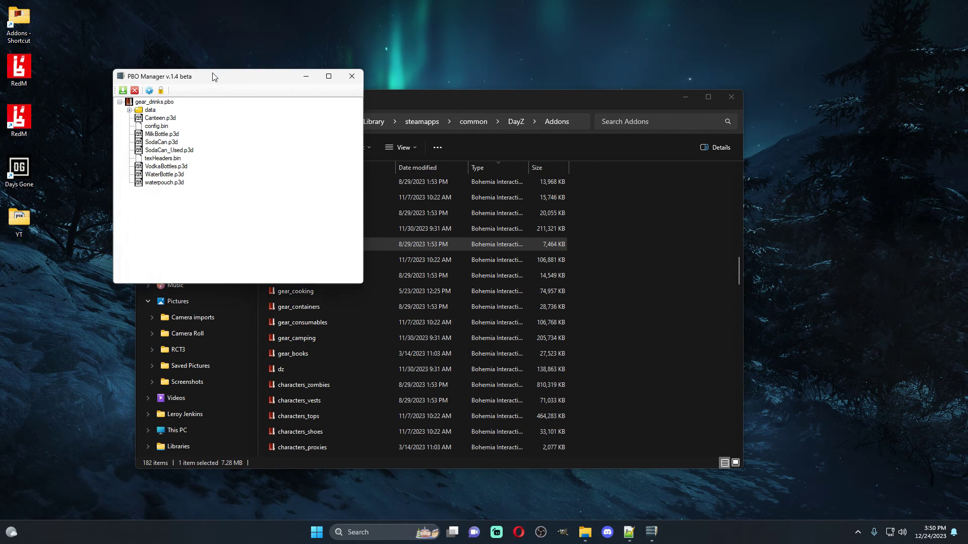
pyautogui.click(129, 110)
pyautogui.scroll(-3, 216, 243)
pyautogui.scroll(-8, 185, 229)
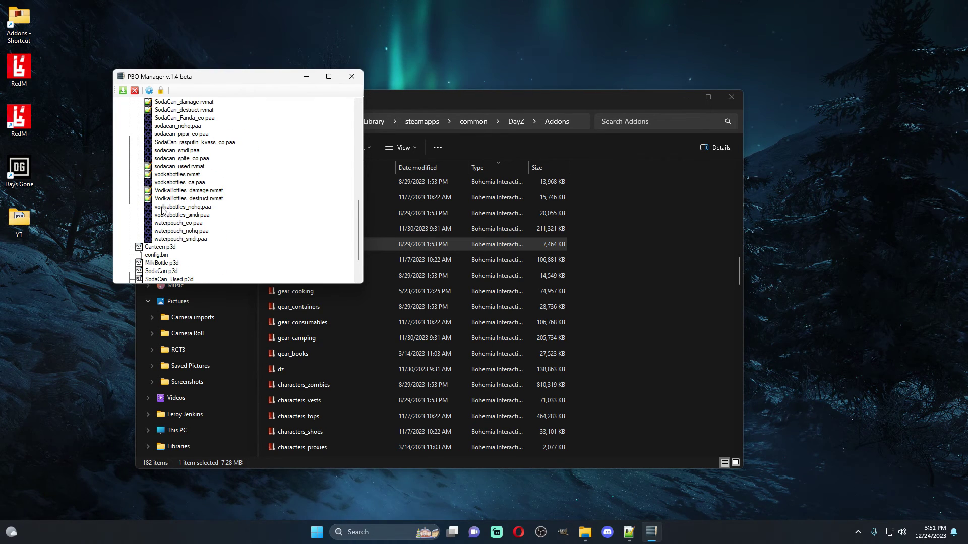
pyautogui.click(168, 184)
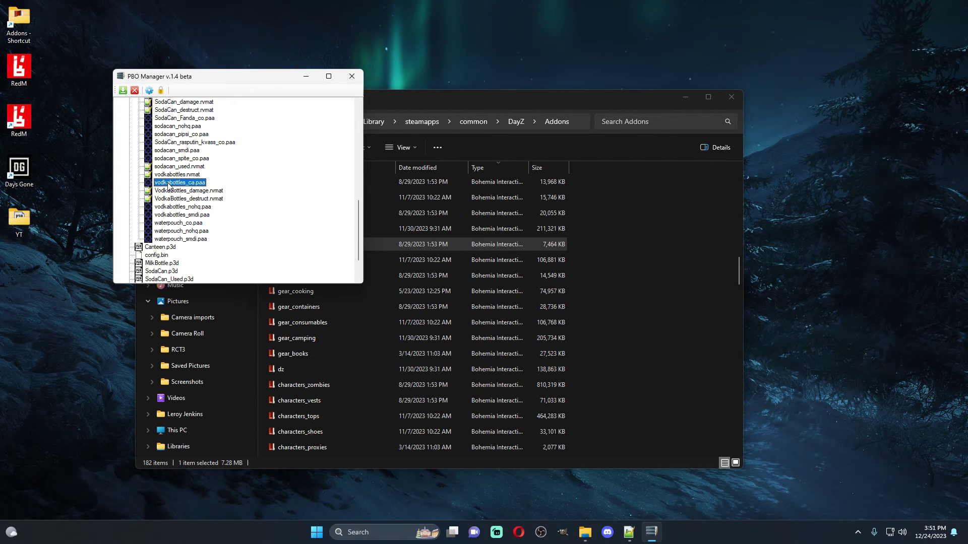
pyautogui.moveTo(169, 184); pyautogui.dragTo(181, 187)
pyautogui.moveTo(184, 262); pyautogui.dragTo(17, 230, button='right')
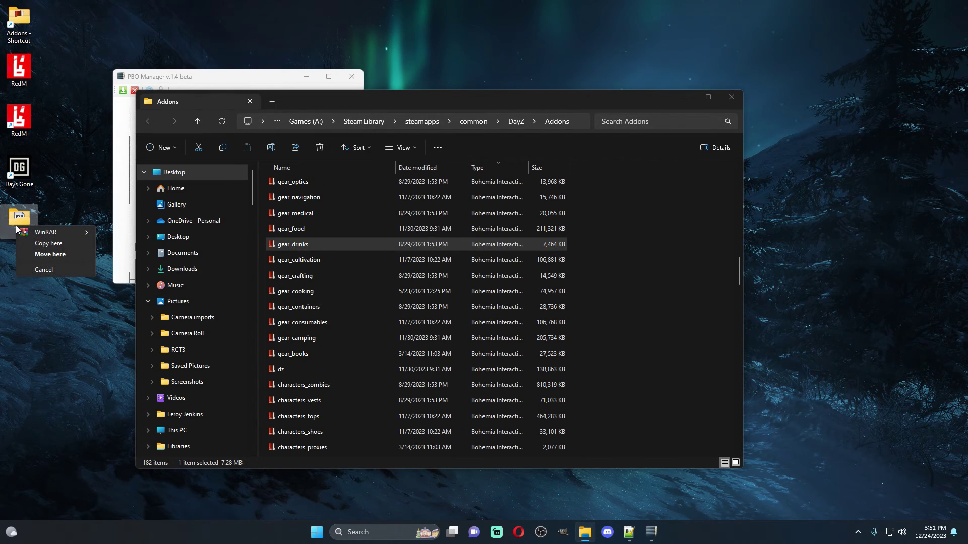
pyautogui.click(63, 242)
pyautogui.click(726, 100)
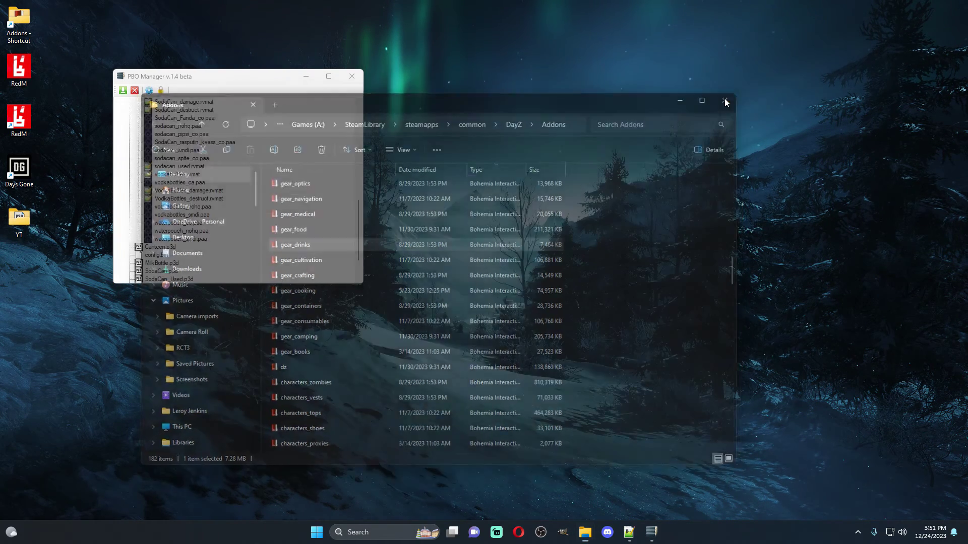
pyautogui.click(352, 76)
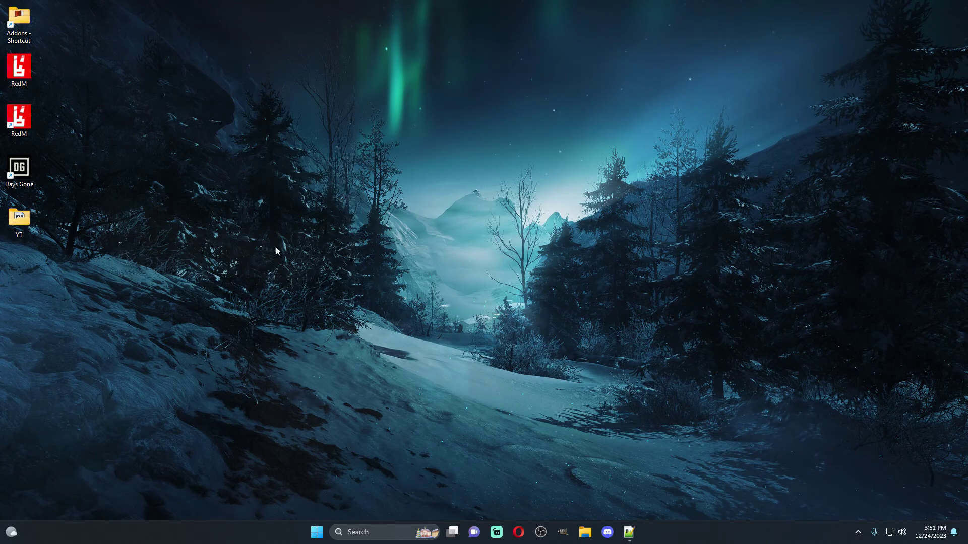
# - Open the YT folder, launch Tex View from DayZ Tools and load the vodkabottles_ca texture into it
pyautogui.doubleClick(23, 217)
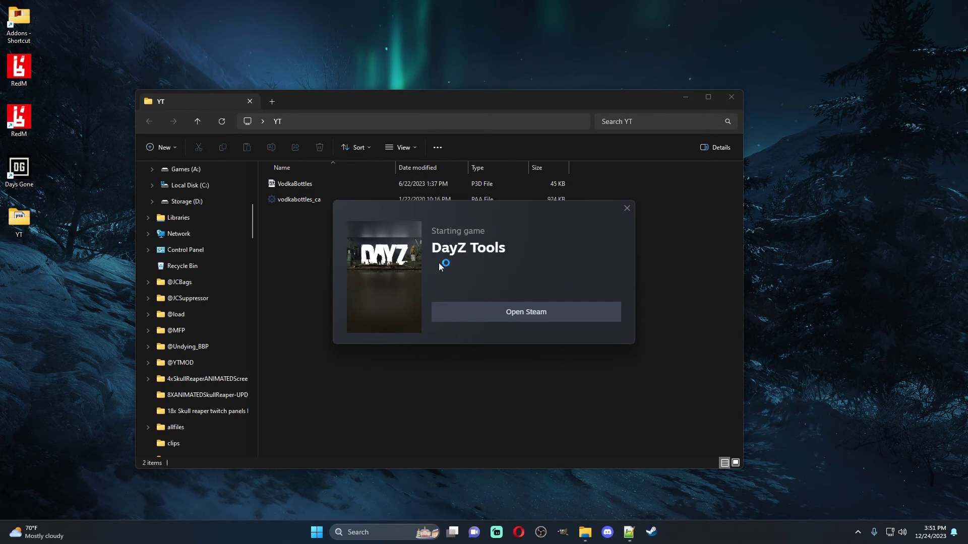
pyautogui.click(237, 216)
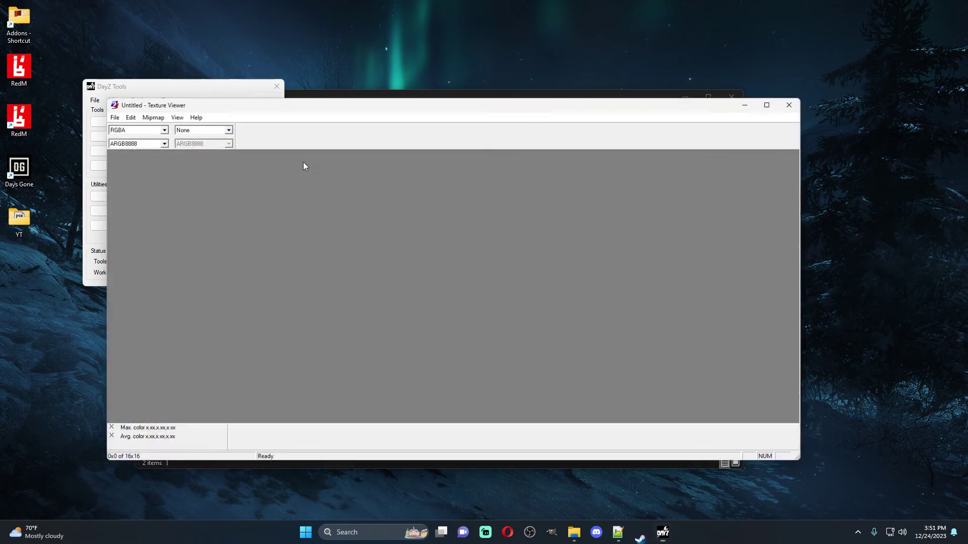
pyautogui.moveTo(415, 104); pyautogui.dragTo(553, 277)
pyautogui.click(406, 117)
pyautogui.moveTo(277, 199); pyautogui.dragTo(776, 404)
pyautogui.click(759, 277)
pyautogui.moveTo(759, 276); pyautogui.dragTo(570, 69)
pyautogui.scroll(2, 525, 207)
pyautogui.scroll(-3, 240, 278)
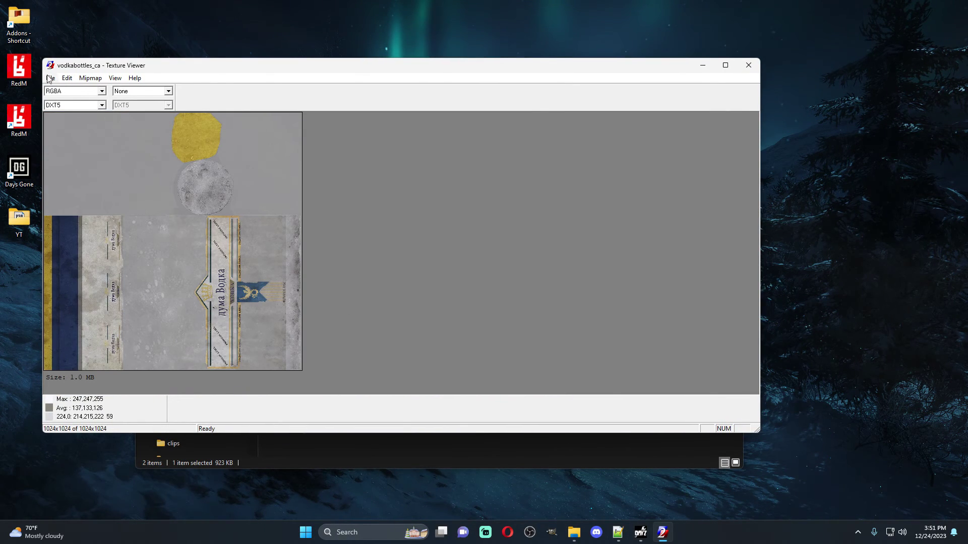
# - Save the texture as vodkabottles_ca.png in the YT folder and close Texture Viewer
pyautogui.click(49, 79)
pyautogui.click(126, 126)
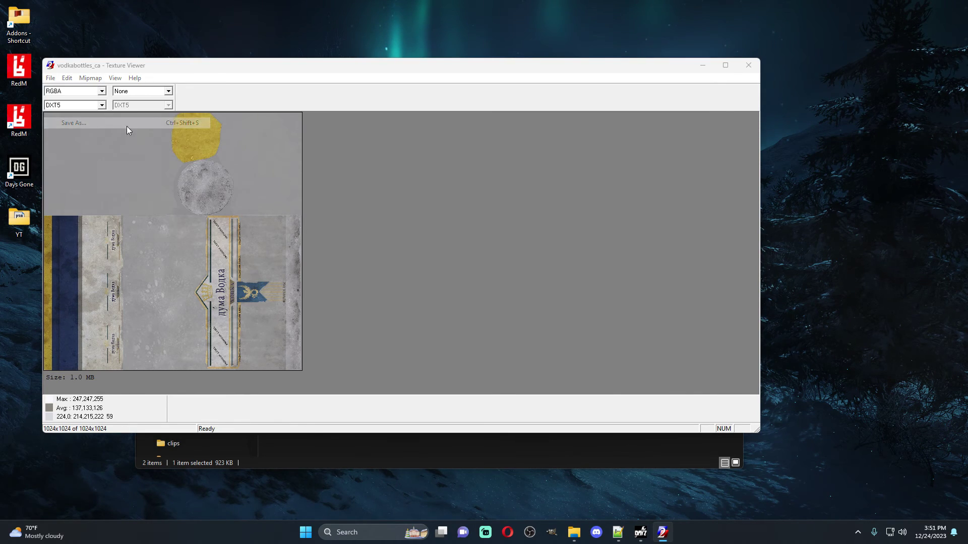
pyautogui.click(438, 327)
pyautogui.write('.png')
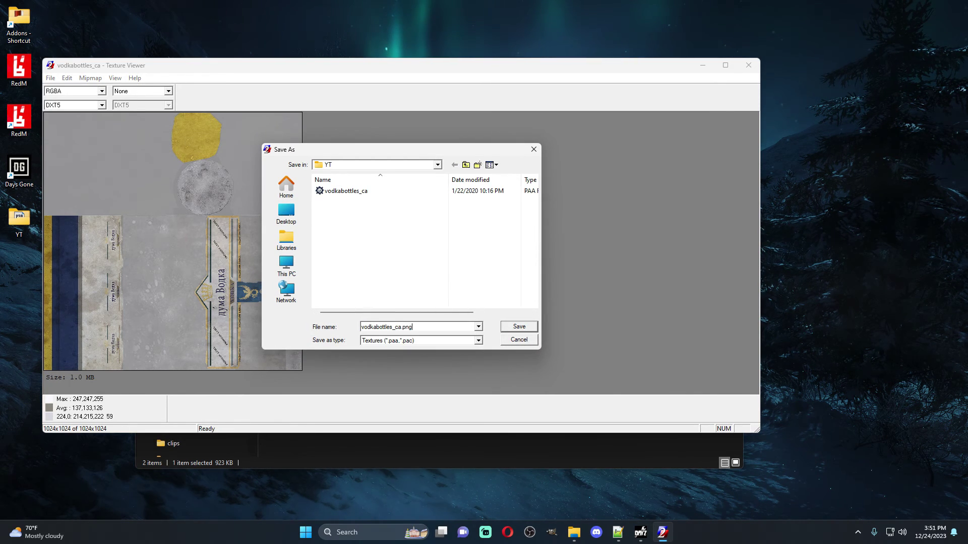
pyautogui.click(519, 327)
pyautogui.click(749, 65)
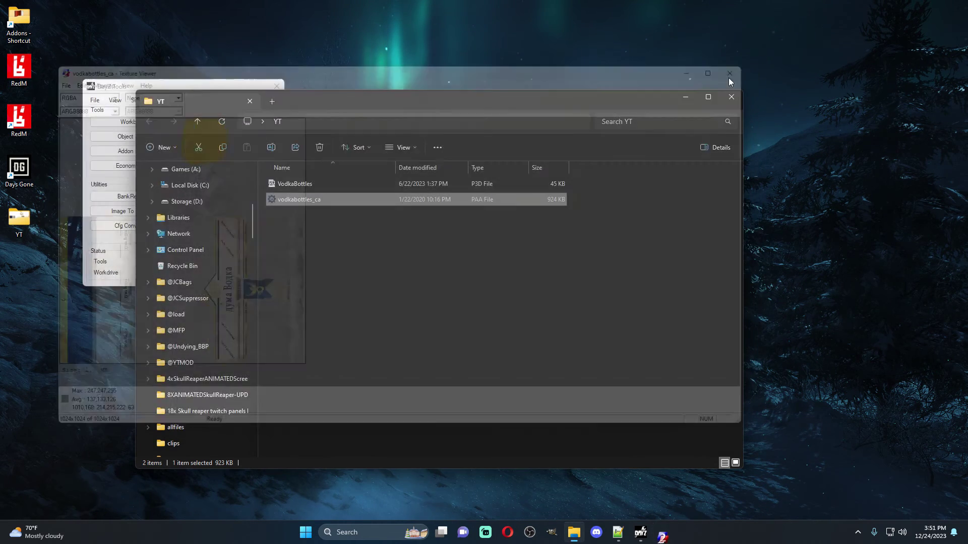
# - Refresh the YT folder and delete the vodkabottles_ca PAA file
pyautogui.click(221, 122)
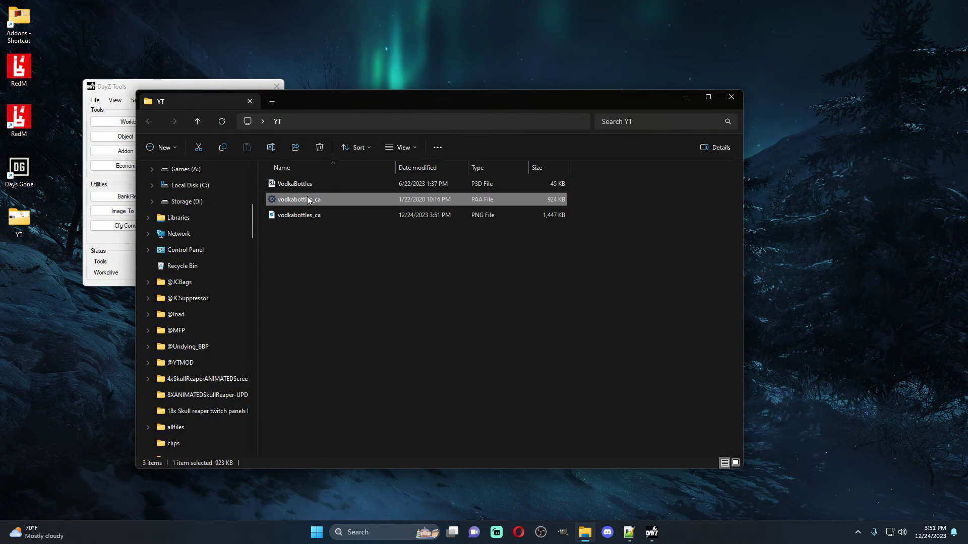
pyautogui.press('Delete')
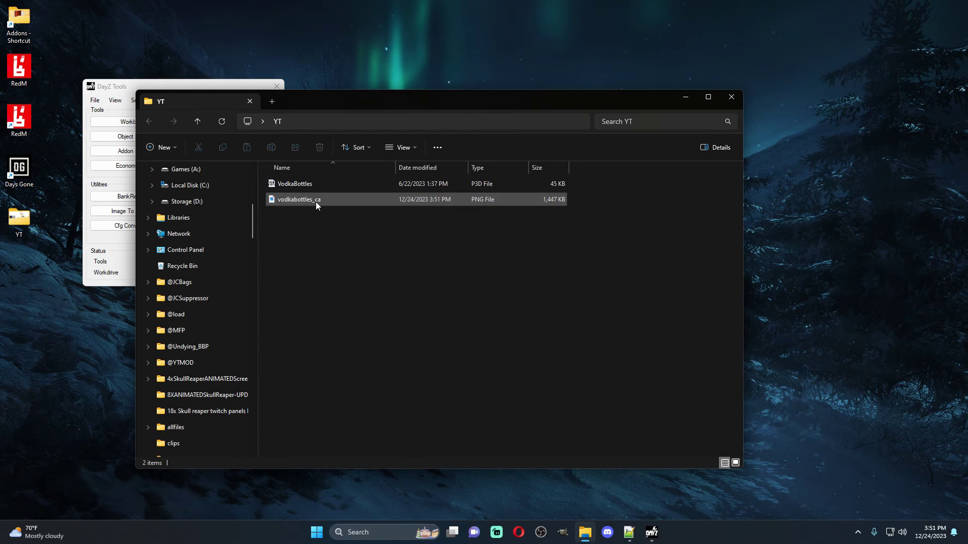
pyautogui.click(272, 180)
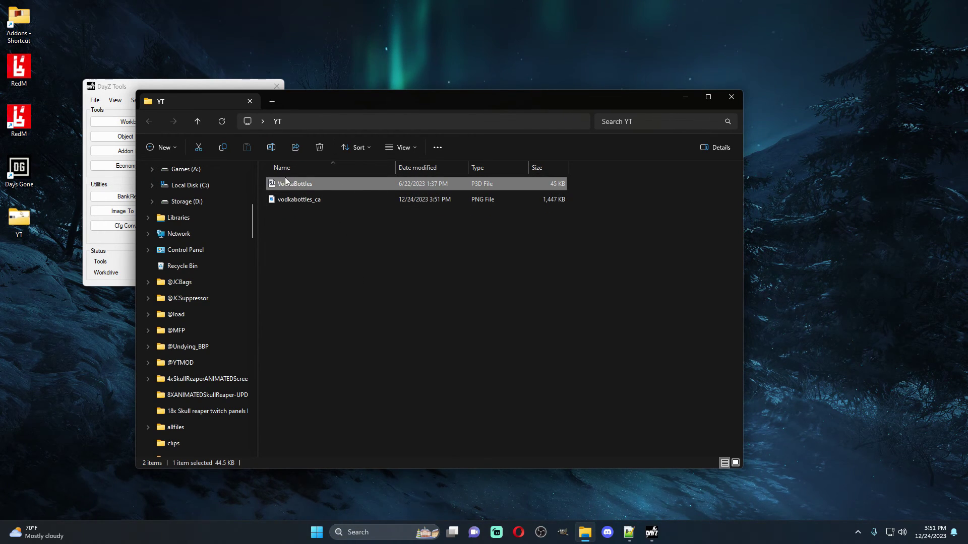
# - Try to open the unconverted VodkaBottles P3D model in Object Builder, and close the program
pyautogui.click(115, 89)
pyautogui.click(134, 134)
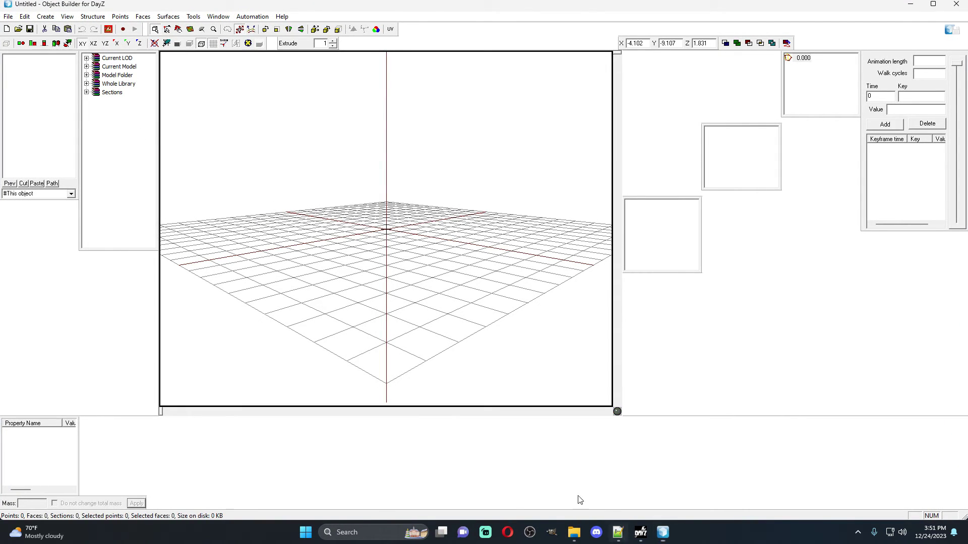
pyautogui.click(8, 17)
pyautogui.click(18, 29)
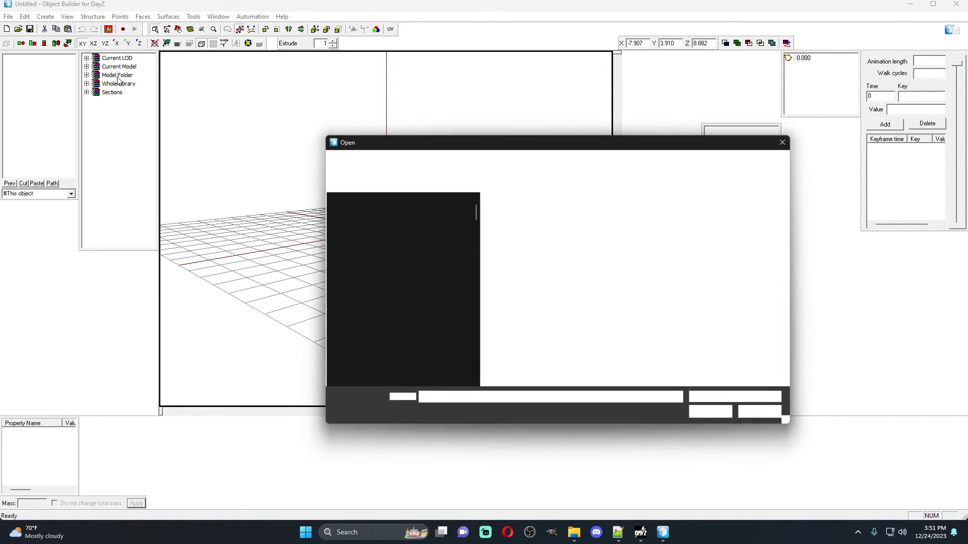
pyautogui.click(519, 214)
pyautogui.click(709, 415)
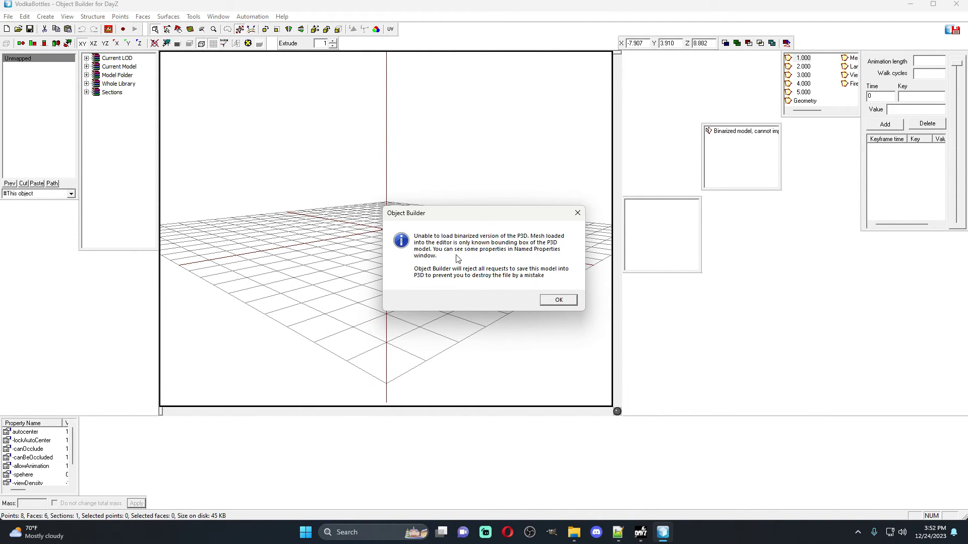
pyautogui.click(577, 213)
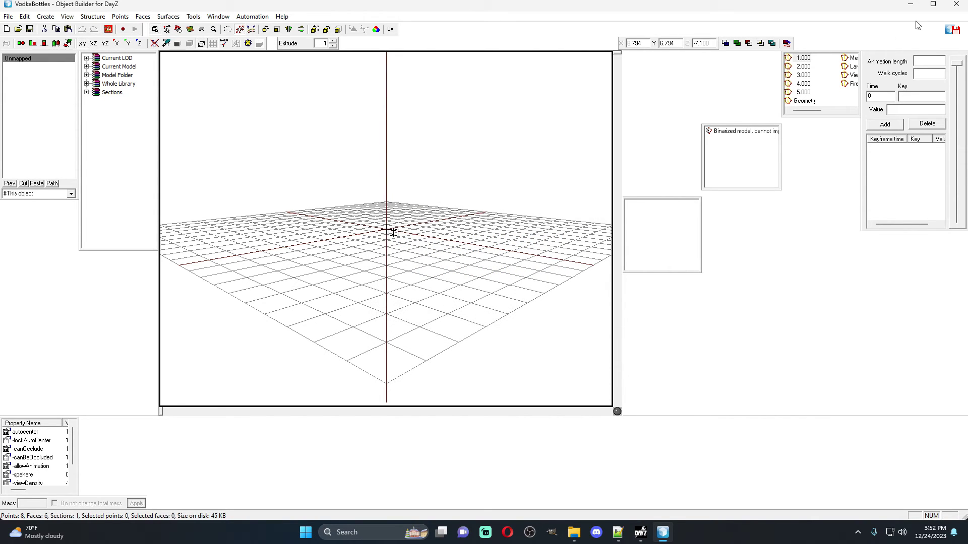
pyautogui.click(954, 5)
pyautogui.click(512, 291)
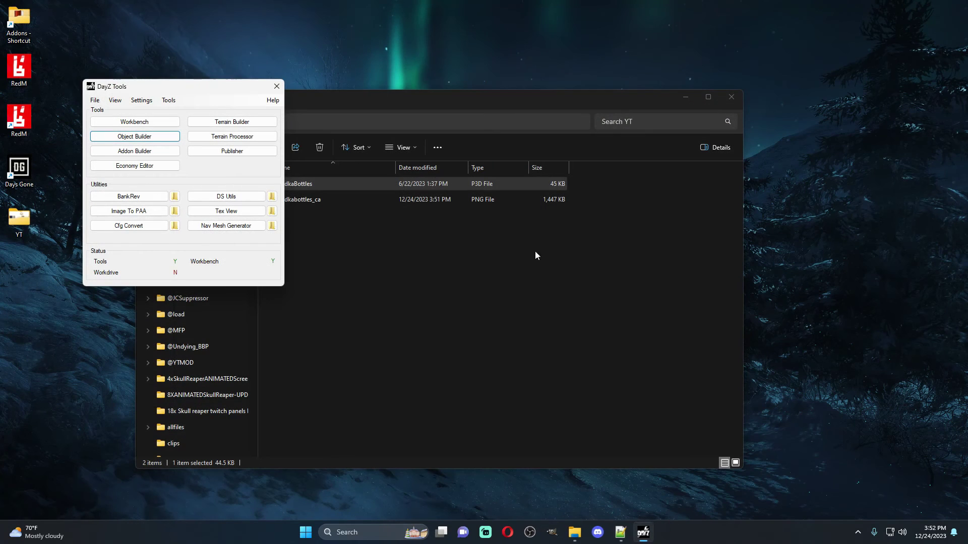
# - Reopen the YT folder, convert VodkaBottles.p3d to an MLOD model with P3D Converter and close the converter window
pyautogui.click(387, 100)
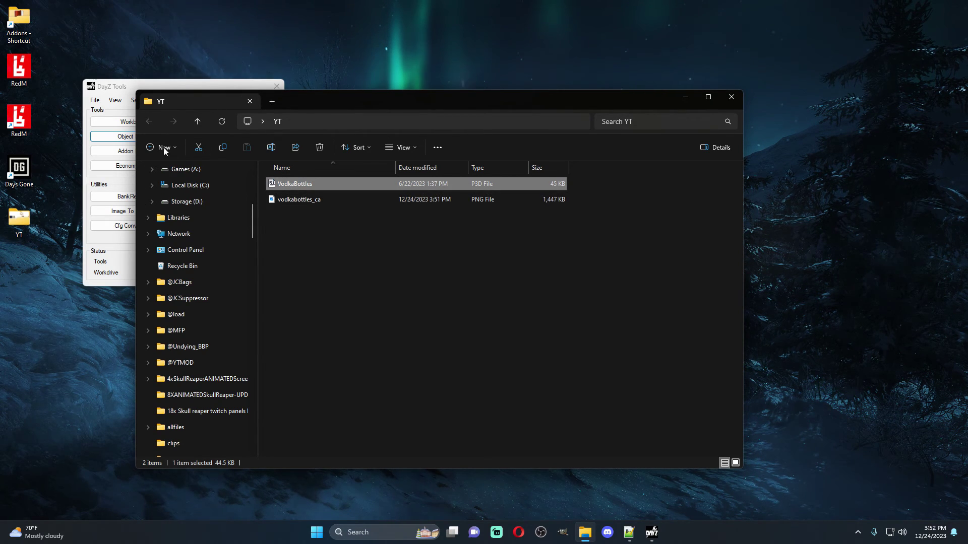
pyautogui.click(732, 96)
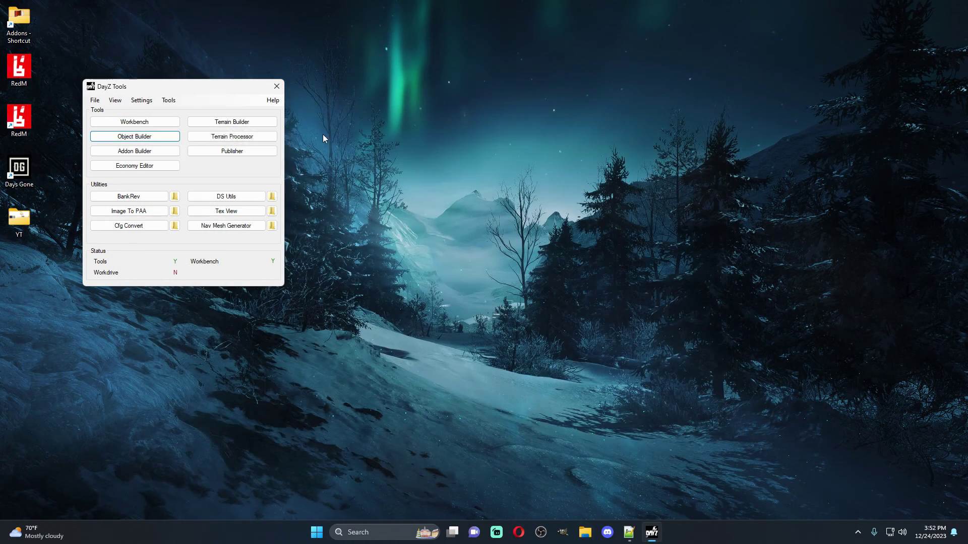
pyautogui.doubleClick(19, 220)
pyautogui.doubleClick(304, 202)
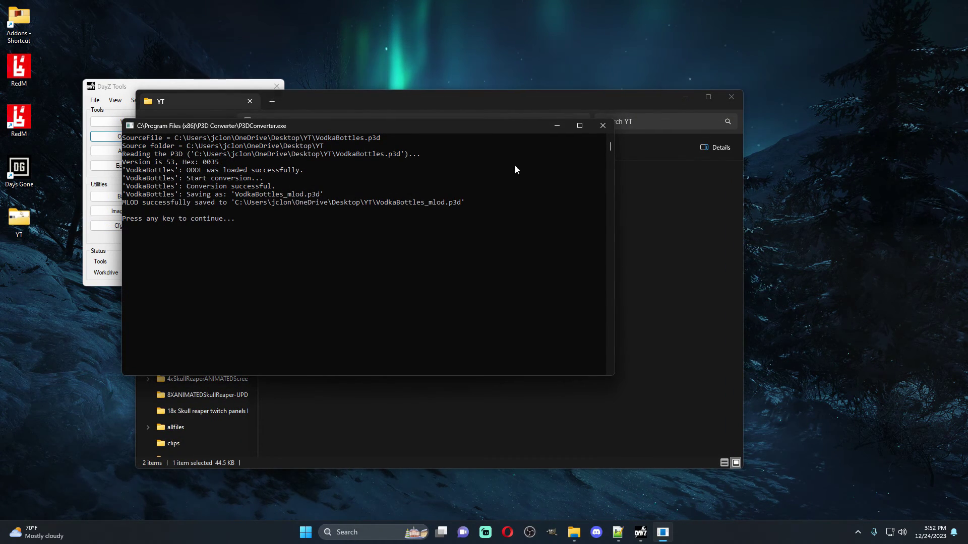
pyautogui.click(603, 126)
# - Delete the original VodkaBottles P3D file from the YT folder, keeping VodkaBottles_mlod
pyautogui.click(396, 212)
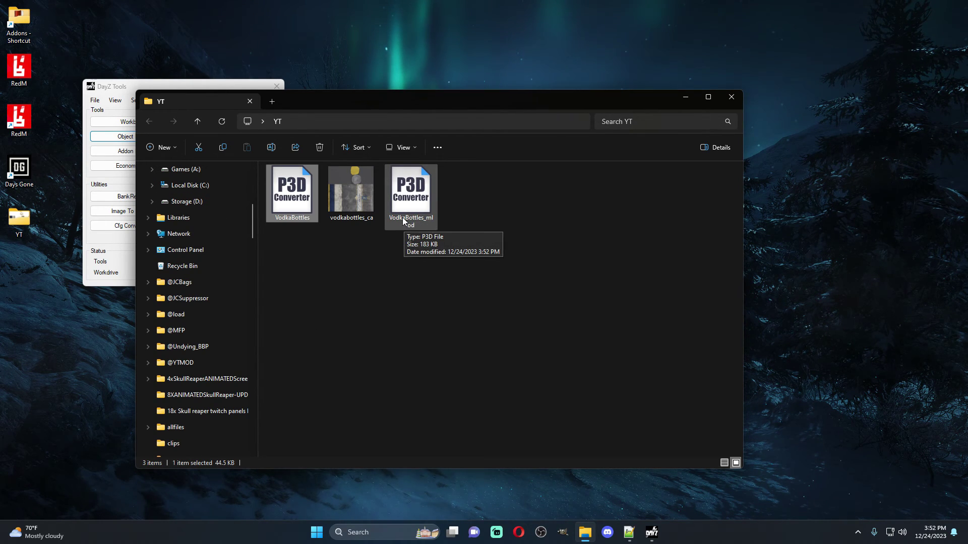
pyautogui.click(407, 212)
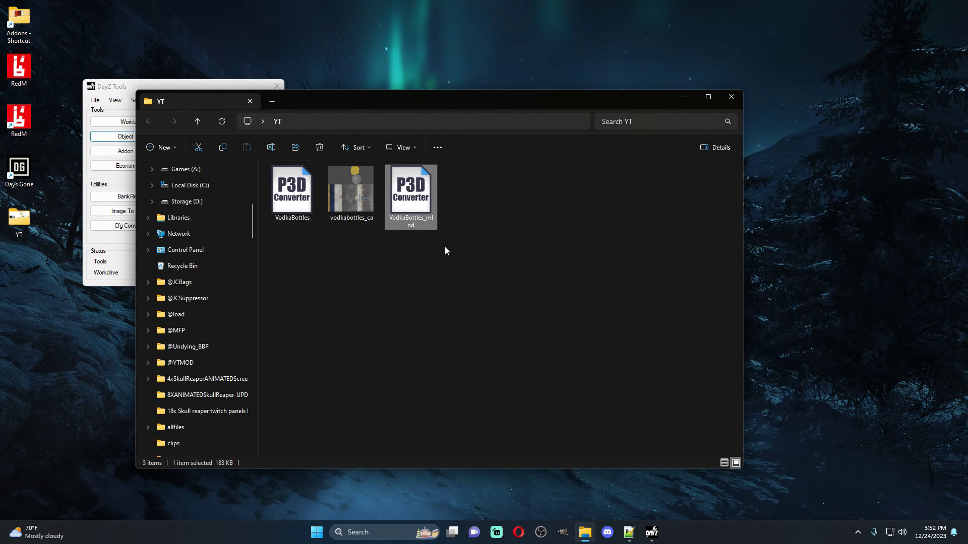
pyautogui.click(293, 193)
pyautogui.press('Delete')
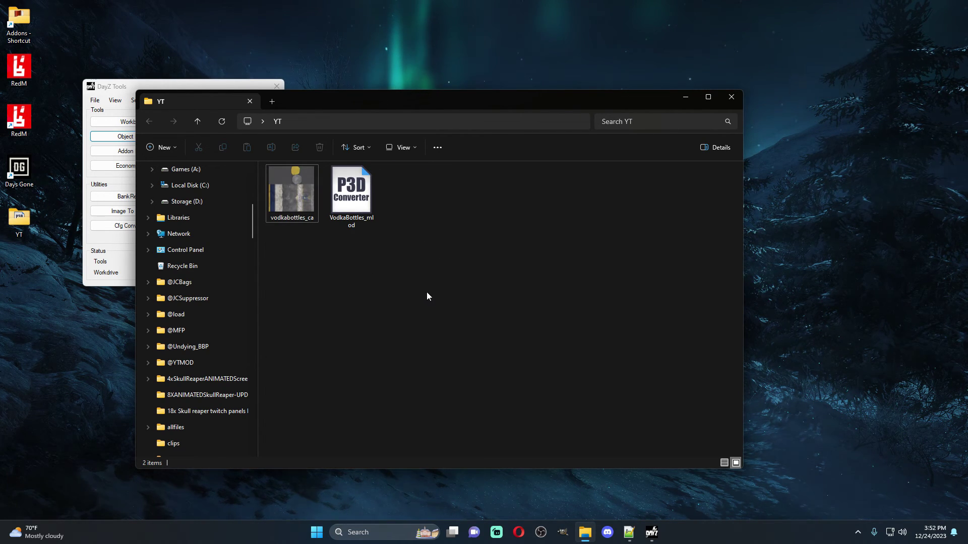
# - Launch Object Builder and open VodkaBottles_mlod from the YT folder
pyautogui.click(351, 195)
pyautogui.doubleClick(363, 212)
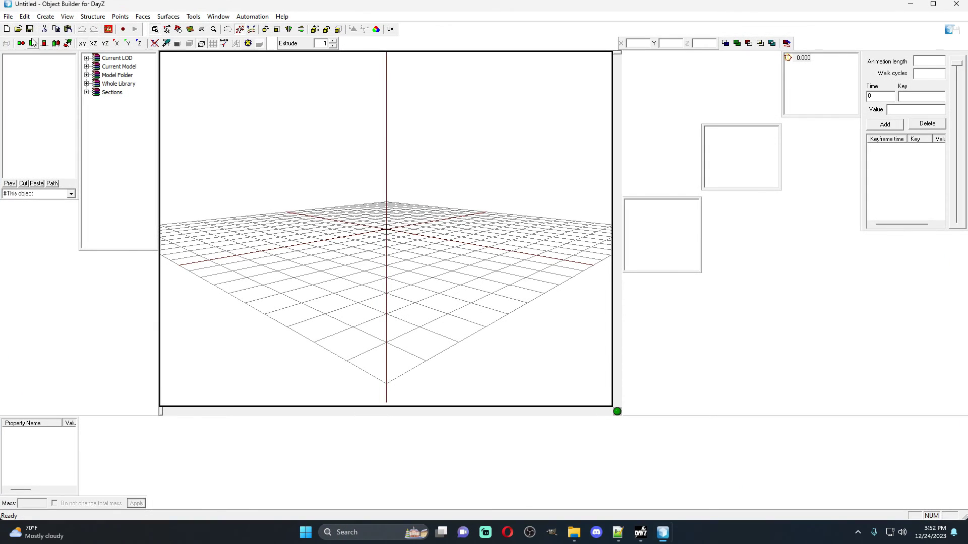
pyautogui.click(8, 17)
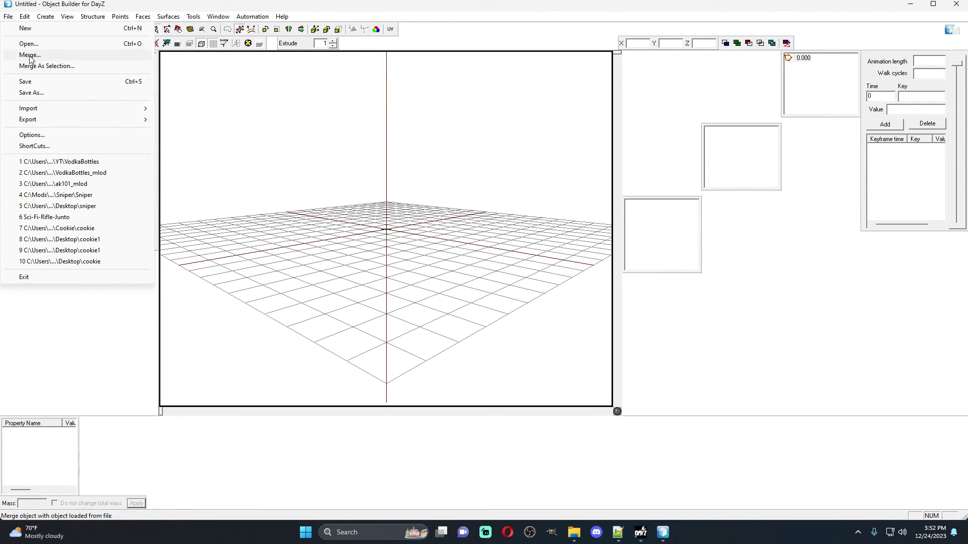
pyautogui.click(20, 41)
pyautogui.click(520, 213)
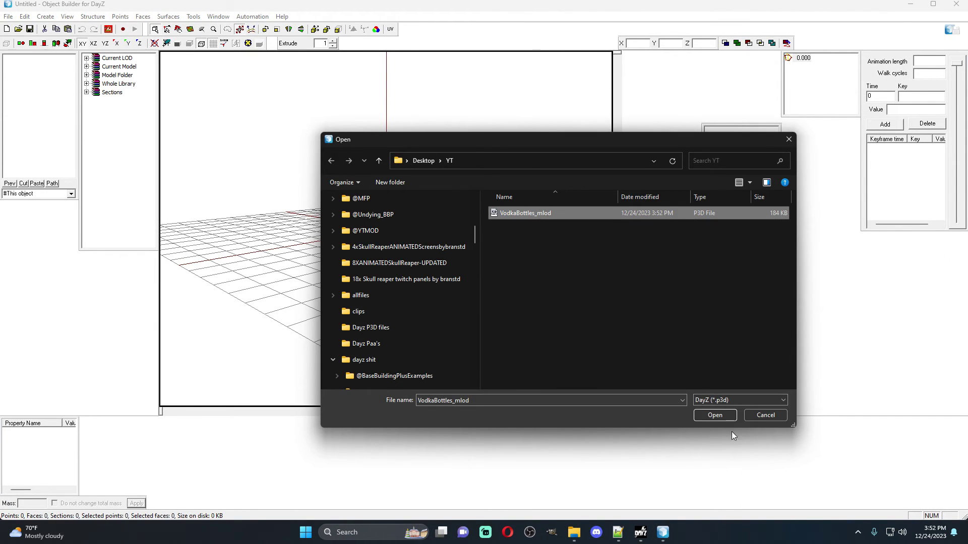
pyautogui.click(715, 415)
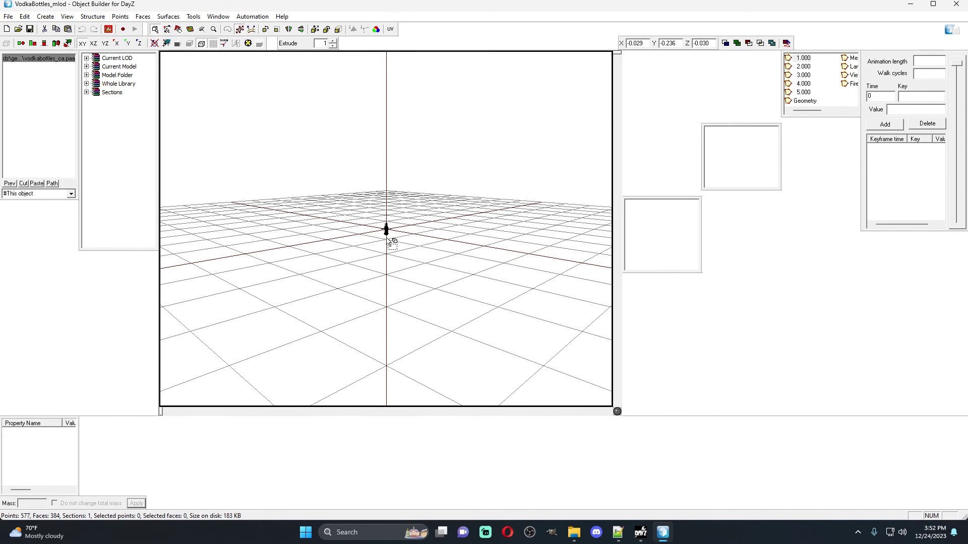
# - Select the entire vodka bottle mesh in the viewport
pyautogui.moveTo(313, 172); pyautogui.dragTo(484, 318)
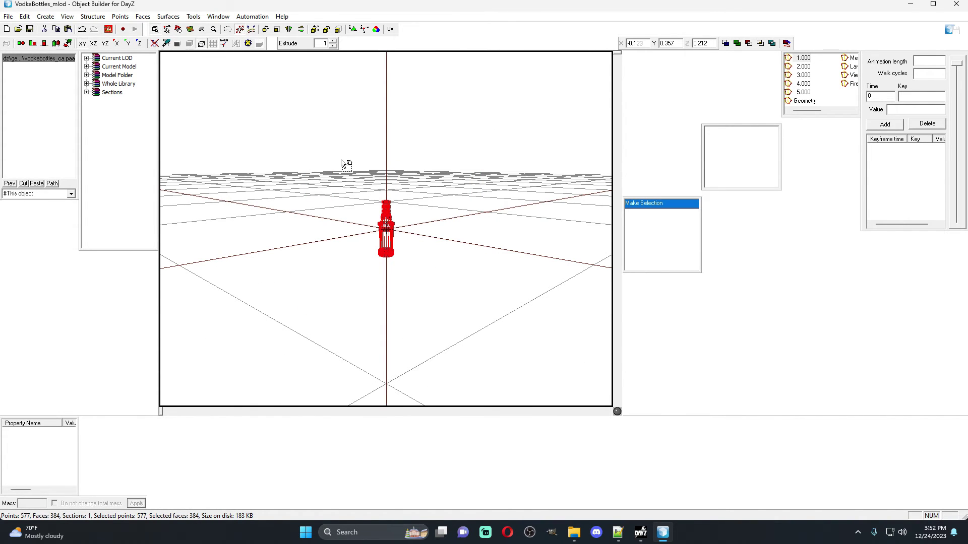
pyautogui.scroll(-3, 432, 237)
pyautogui.click(426, 236)
pyautogui.scroll(3, 404, 237)
pyautogui.moveTo(298, 154); pyautogui.dragTo(473, 307)
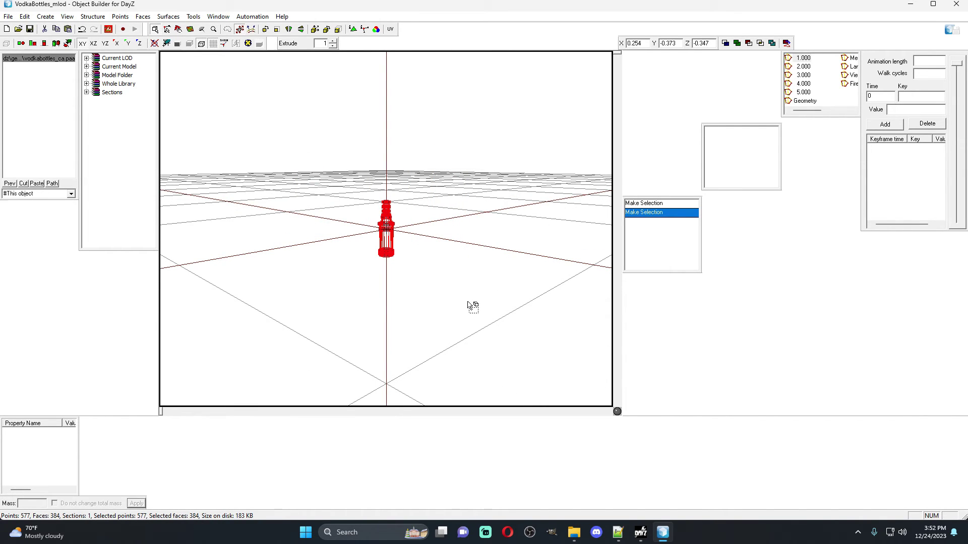
# - Examine the texture and material paths in the selected faces' properties, and minimize Object Builder
pyautogui.press('e')
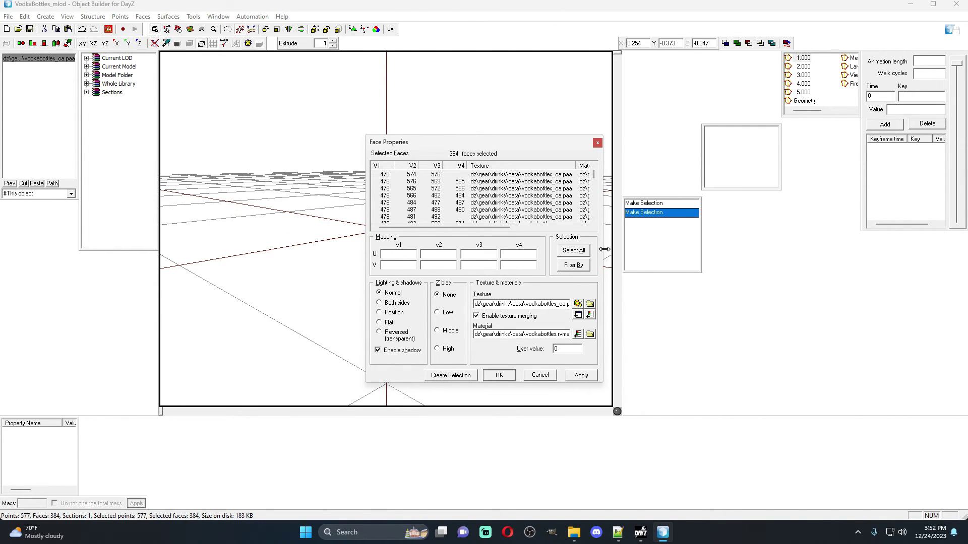
pyautogui.moveTo(602, 243); pyautogui.dragTo(743, 247)
pyautogui.moveTo(551, 386); pyautogui.dragTo(552, 510)
pyautogui.moveTo(524, 142); pyautogui.dragTo(394, 64)
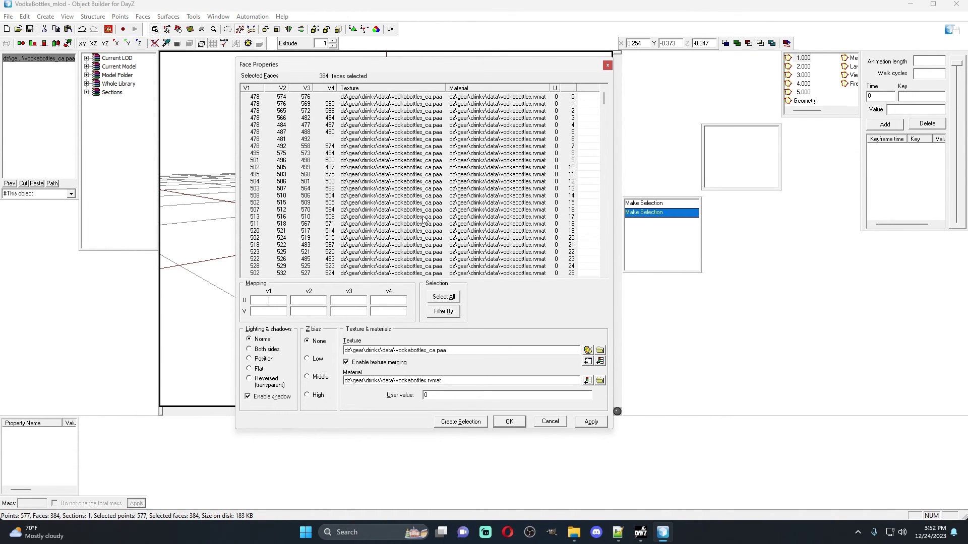
pyautogui.scroll(-5, 436, 208)
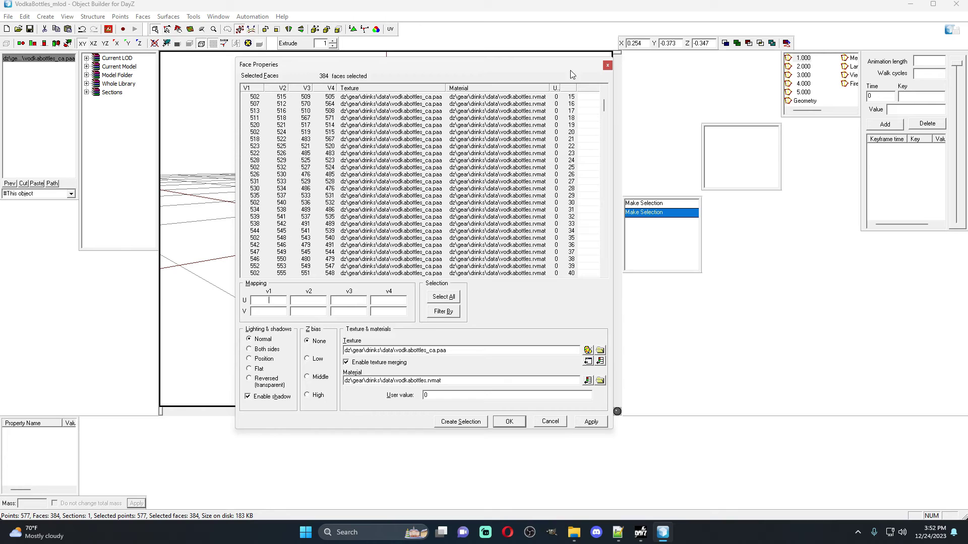
pyautogui.click(608, 65)
pyautogui.click(910, 6)
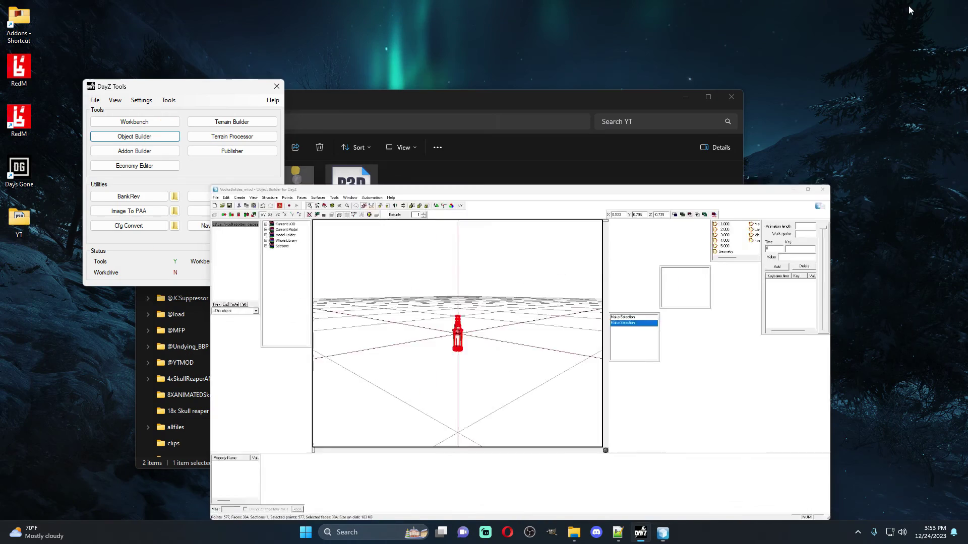